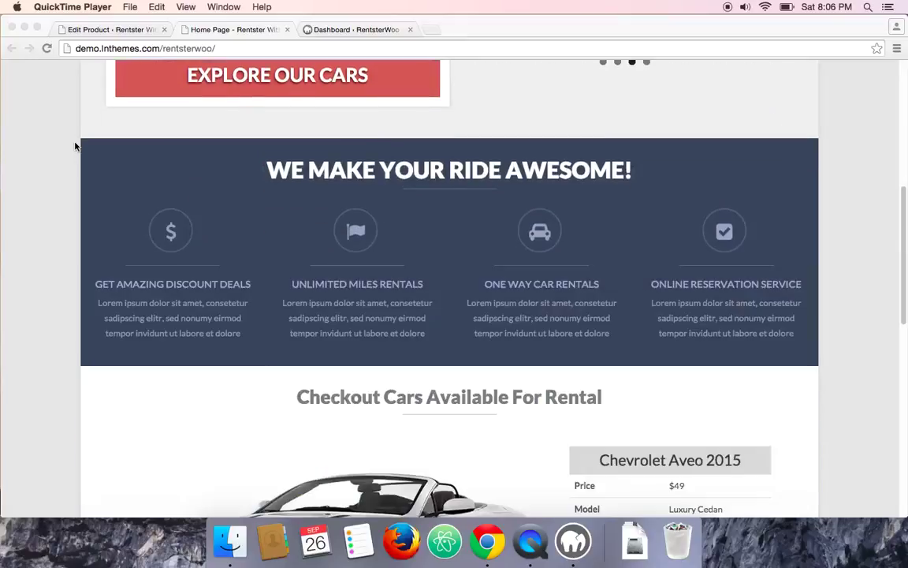
Step: Browse the Explore Cars listing and open the booking page for the Audi Q7 2015
{"action": "scroll", "coordinate": [75, 146], "scroll_direction": "up", "scroll_amount": 6}
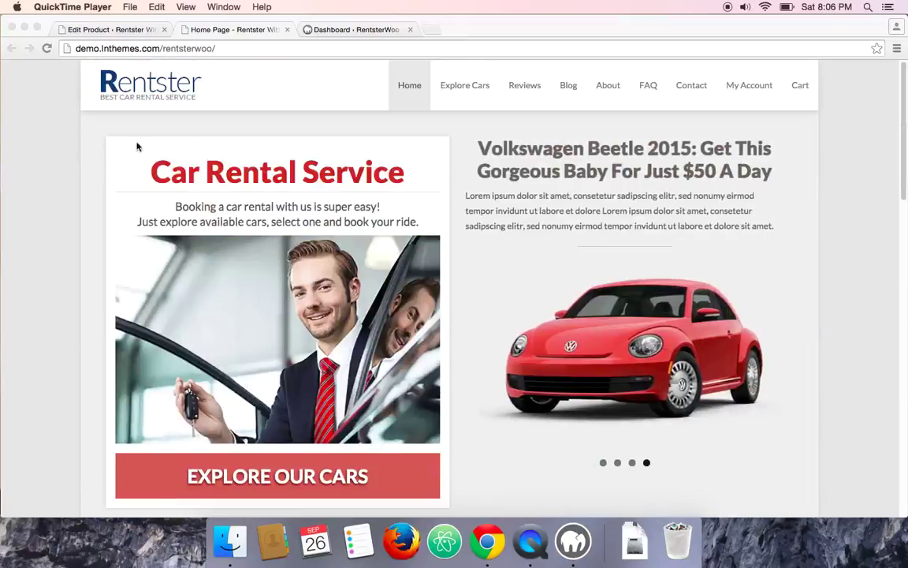
{"action": "left_click", "coordinate": [461, 93]}
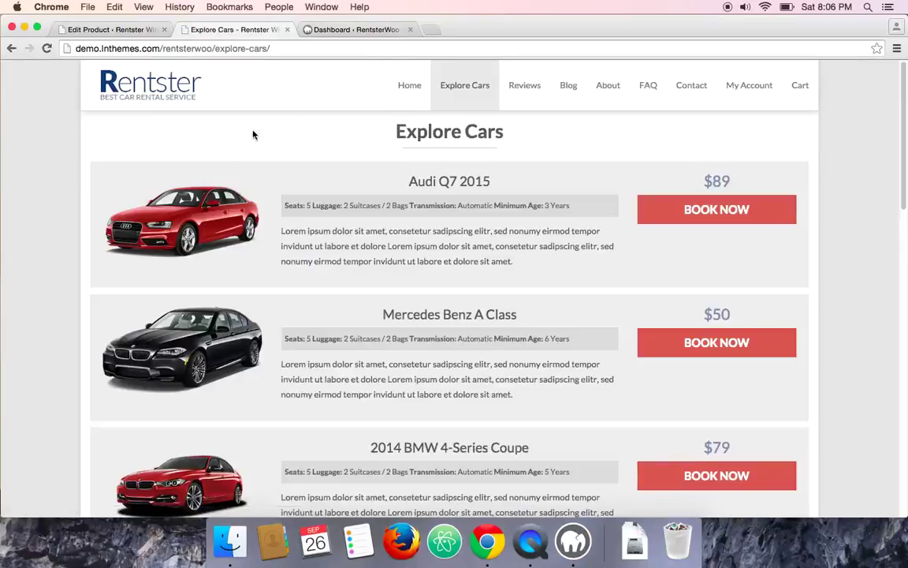
{"action": "scroll", "coordinate": [231, 156], "scroll_direction": "down", "scroll_amount": 5}
{"action": "scroll", "coordinate": [291, 203], "scroll_direction": "up", "scroll_amount": 5}
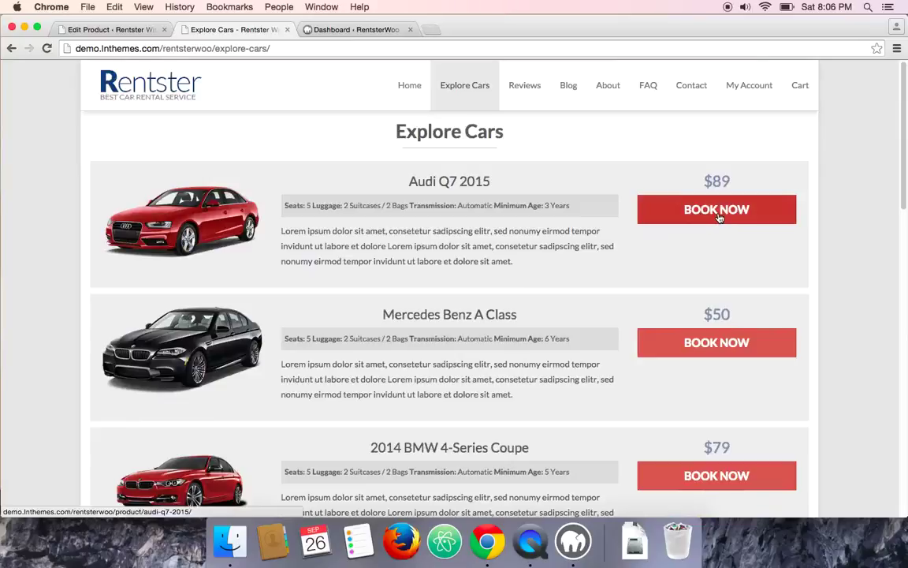
{"action": "left_click", "coordinate": [719, 218]}
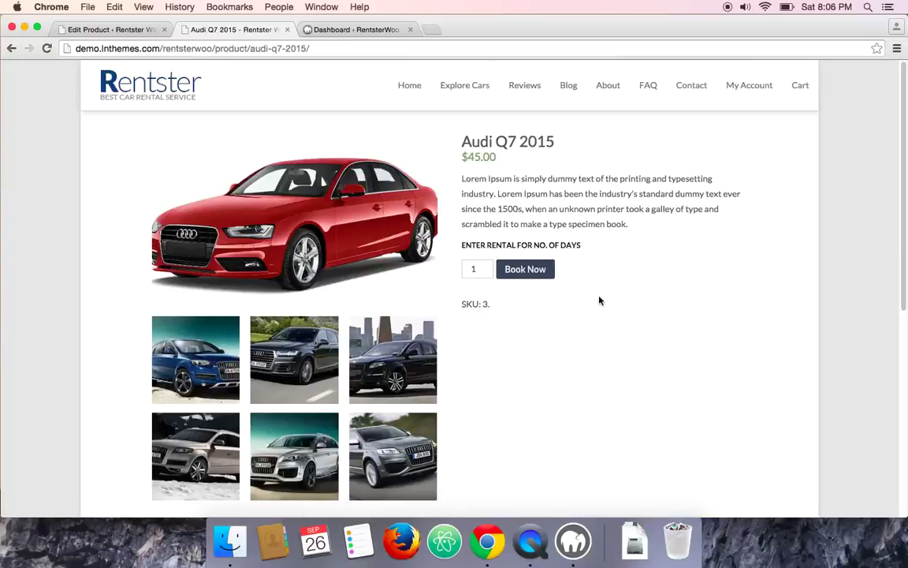
Step: Look over the Audi Q7 2015 product page and go back to the Explore Cars listing
{"action": "scroll", "coordinate": [292, 256], "scroll_direction": "down", "scroll_amount": 3}
{"action": "scroll", "coordinate": [292, 255], "scroll_direction": "up", "scroll_amount": 3}
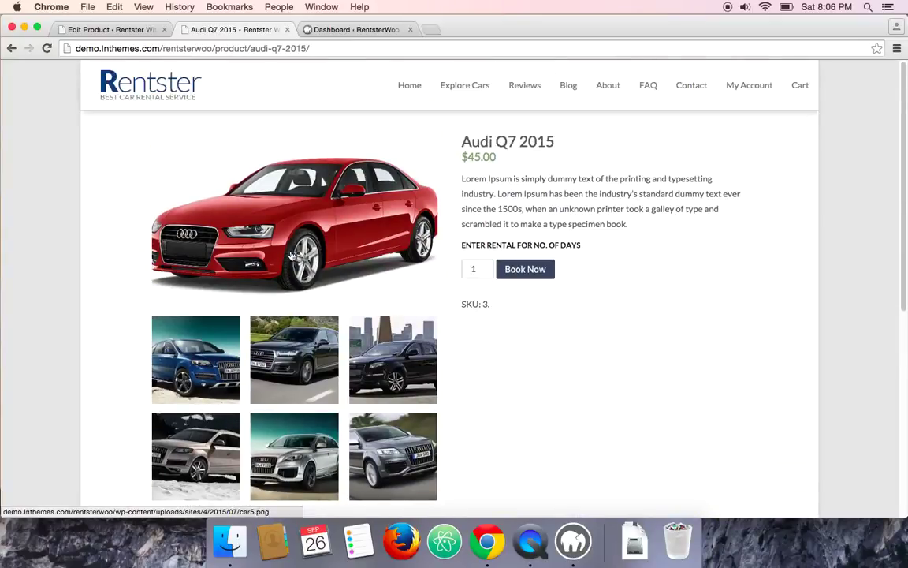
{"action": "scroll", "coordinate": [292, 255], "scroll_direction": "down", "scroll_amount": 5}
{"action": "scroll", "coordinate": [290, 253], "scroll_direction": "up", "scroll_amount": 5}
{"action": "key", "text": "super+bracketleft"}
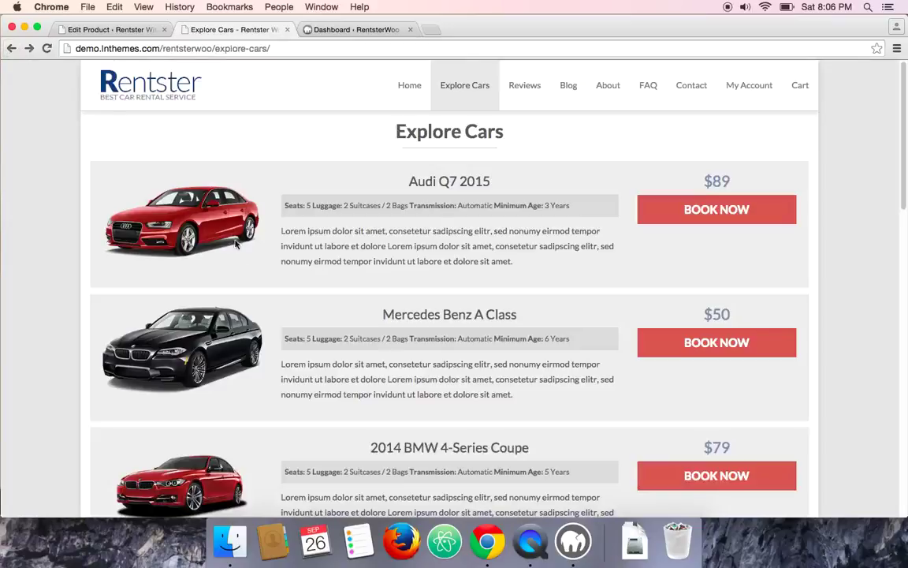
Step: Reopen the Audi Q7 2015 product page and examine its photos, price and short description
{"action": "left_click", "coordinate": [717, 210]}
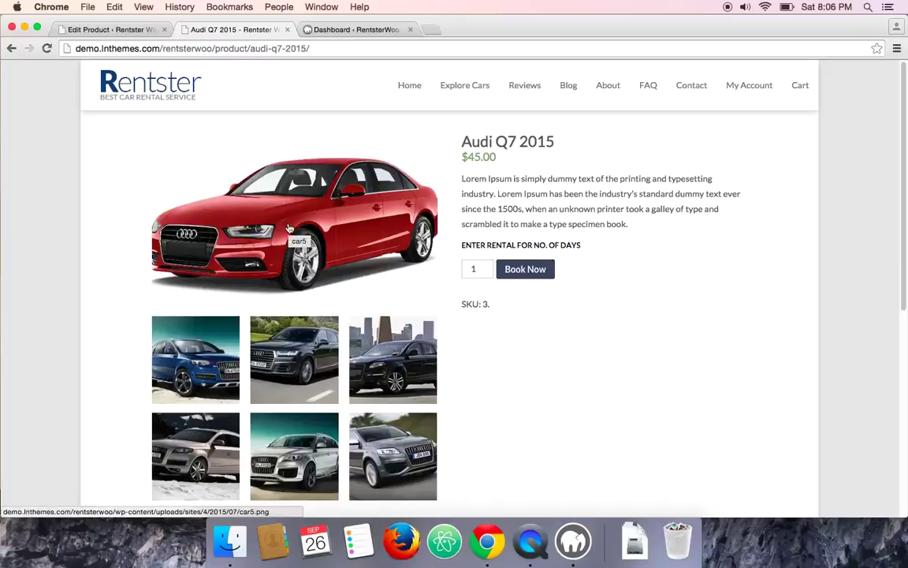
{"action": "scroll", "coordinate": [296, 236], "scroll_direction": "down", "scroll_amount": 3}
{"action": "scroll", "coordinate": [200, 332], "scroll_direction": "up", "scroll_amount": 3}
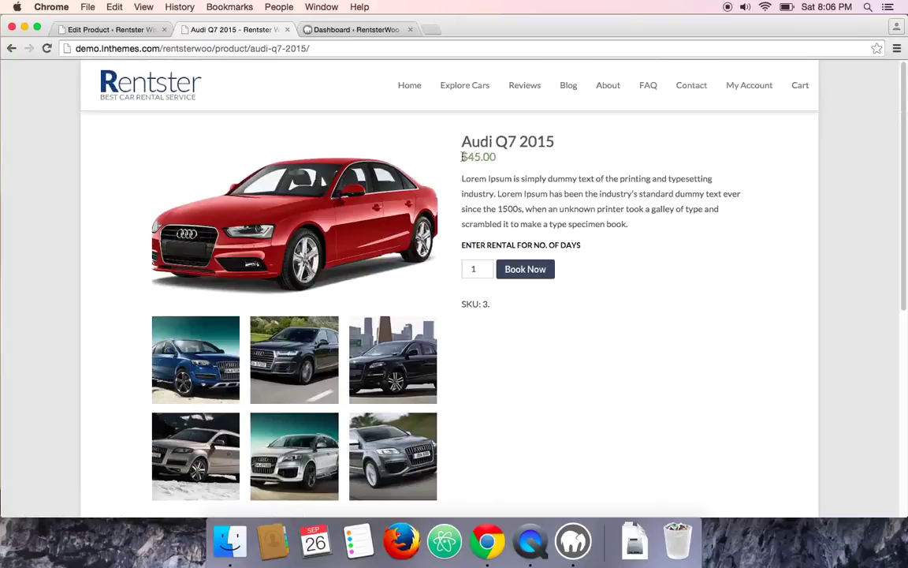
{"action": "left_click_drag", "start_coordinate": [462, 156], "coordinate": [495, 159]}
{"action": "triple_click", "coordinate": [513, 194]}
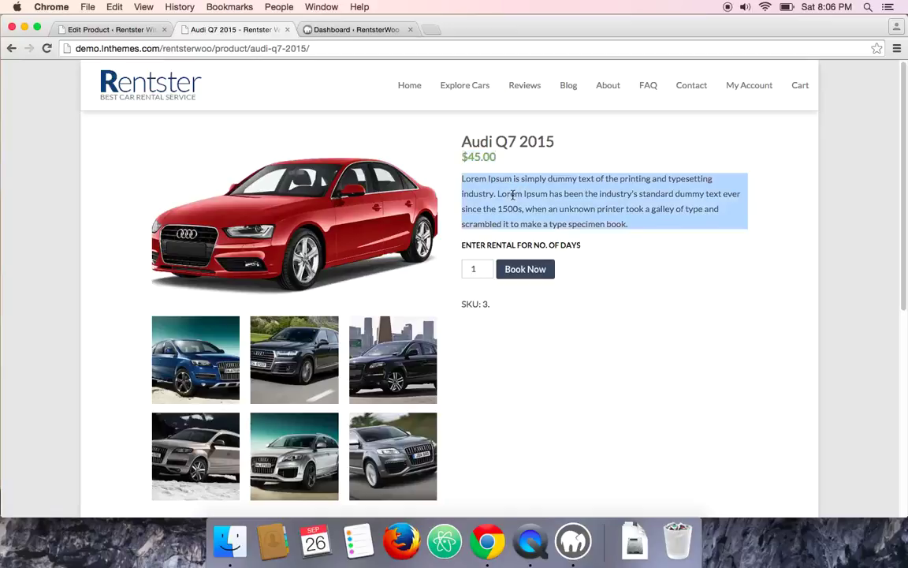
{"action": "left_click", "coordinate": [473, 246]}
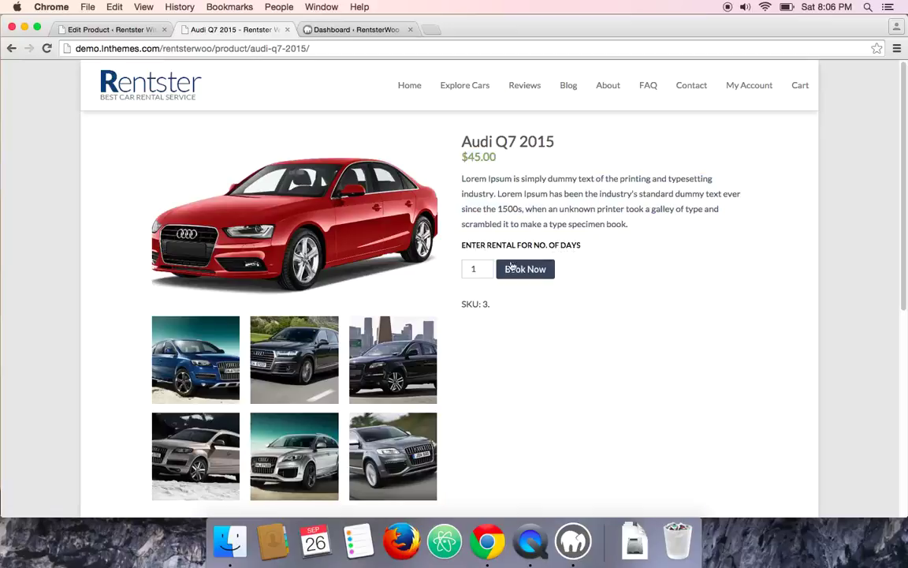
Step: Set the Audi Q7 2015 rental to 3 days and book it
{"action": "left_click", "coordinate": [476, 271]}
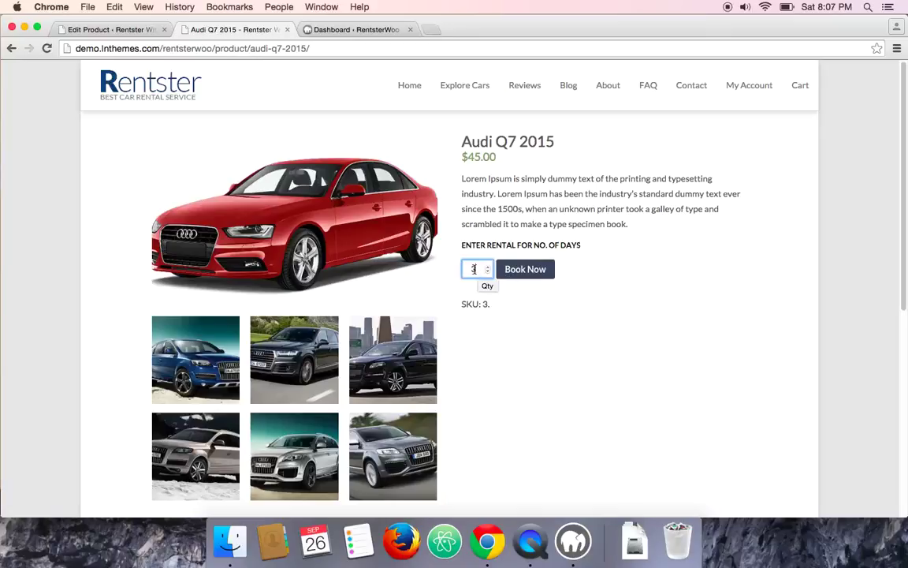
{"action": "scroll", "coordinate": [472, 272], "scroll_direction": "down", "scroll_amount": 1}
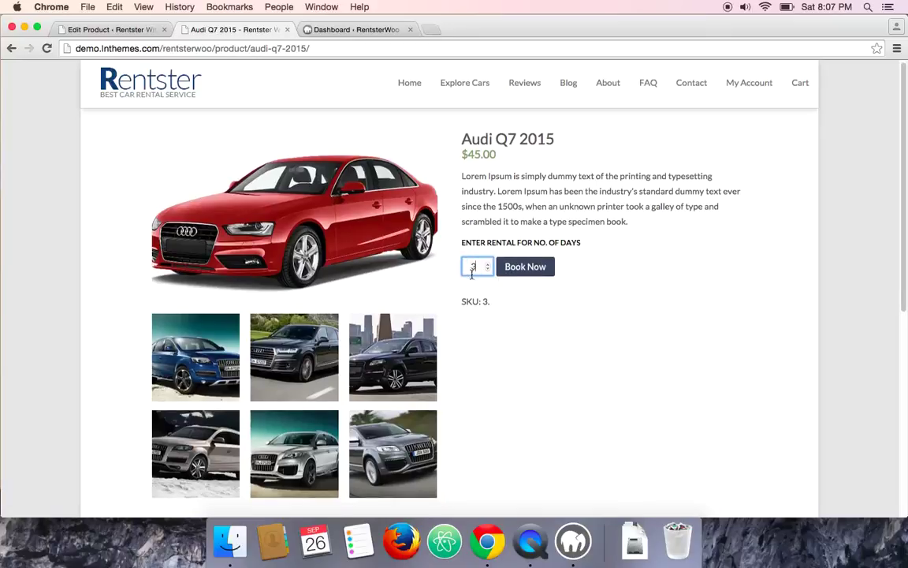
{"action": "scroll", "coordinate": [489, 291], "scroll_direction": "down", "scroll_amount": 5}
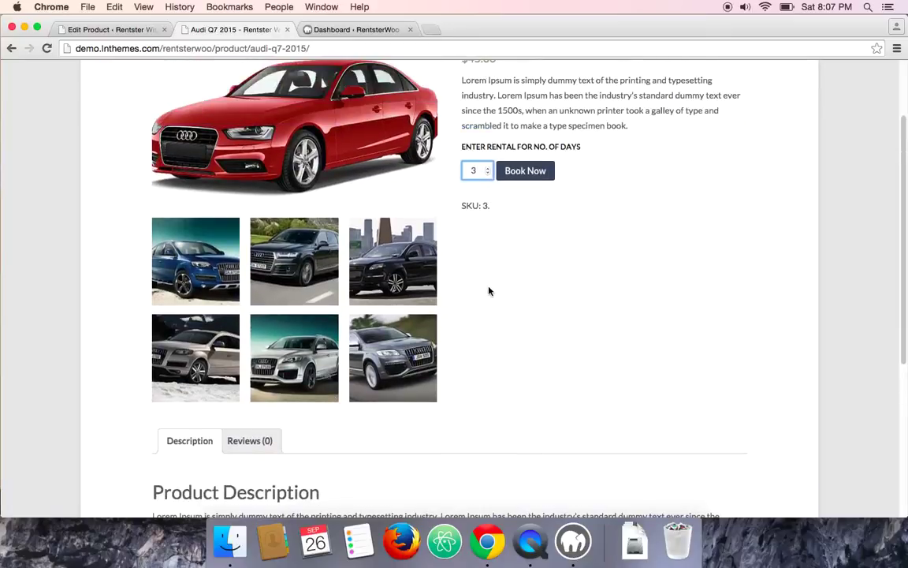
{"action": "scroll", "coordinate": [489, 291], "scroll_direction": "down", "scroll_amount": 5}
{"action": "scroll", "coordinate": [488, 291], "scroll_direction": "up", "scroll_amount": 6}
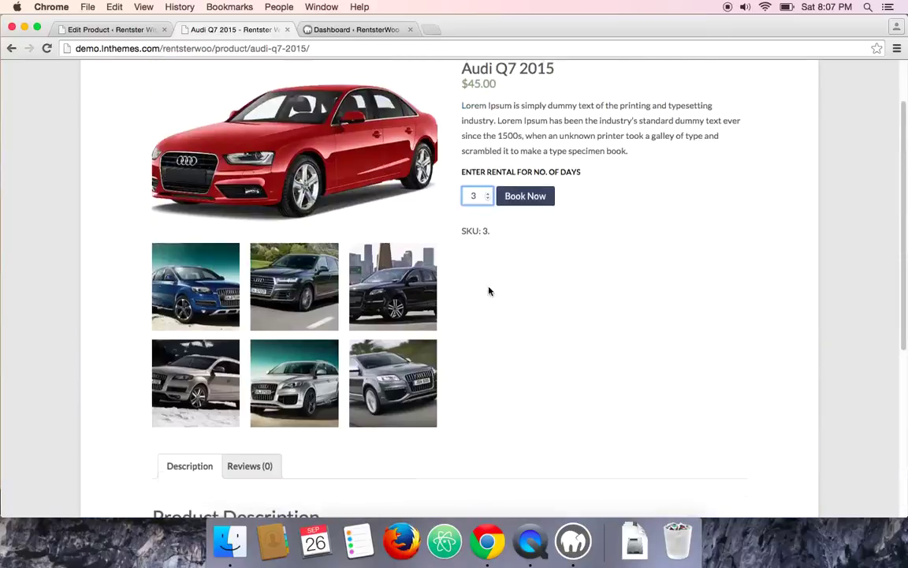
{"action": "scroll", "coordinate": [489, 291], "scroll_direction": "up", "scroll_amount": 3}
{"action": "left_click", "coordinate": [525, 271]}
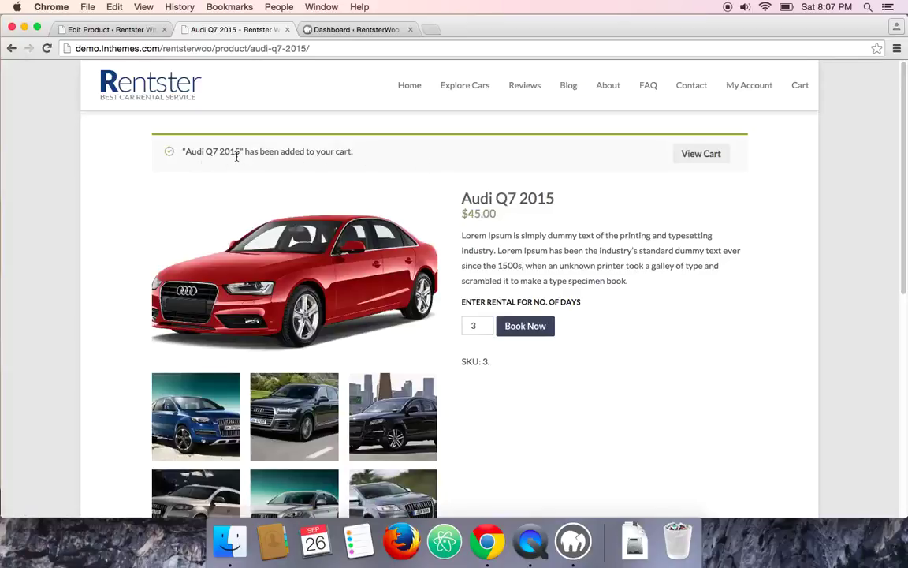
Step: View the cart and remove the Audi Q7 2015 from it
{"action": "left_click", "coordinate": [701, 162]}
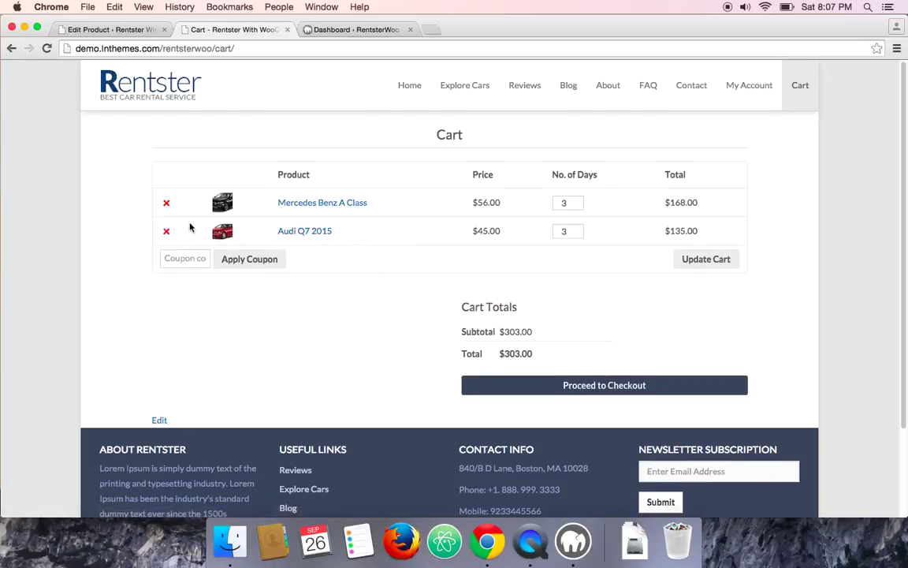
{"action": "left_click", "coordinate": [167, 232]}
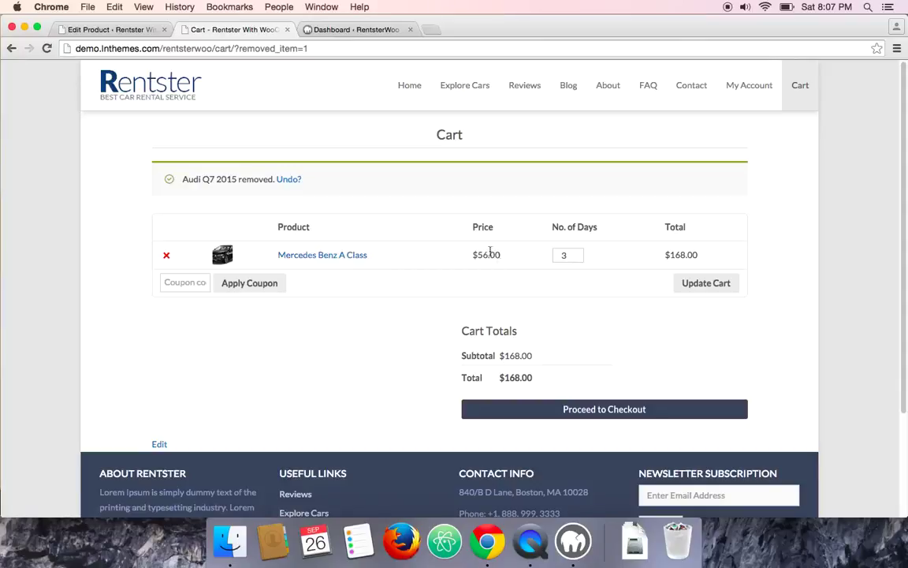
Step: Check the number of rental days for the Mercedes Benz A Class and proceed to checkout
{"action": "left_click", "coordinate": [564, 256]}
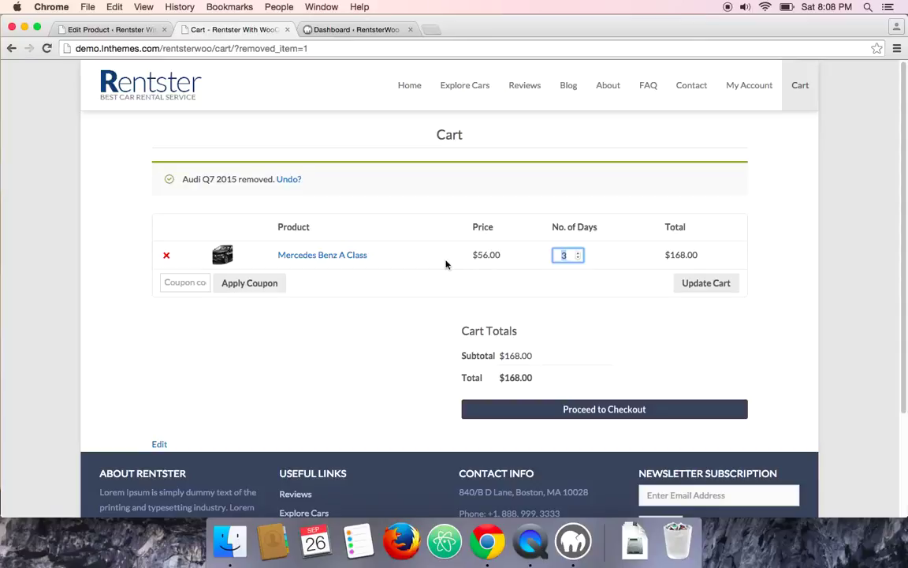
{"action": "scroll", "coordinate": [460, 264], "scroll_direction": "down", "scroll_amount": 1}
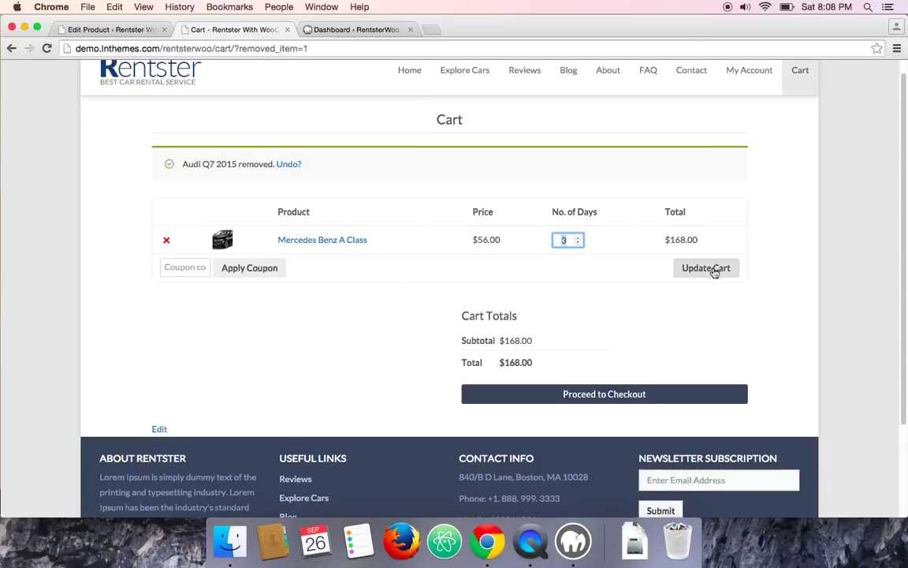
{"action": "scroll", "coordinate": [551, 281], "scroll_direction": "down", "scroll_amount": 1}
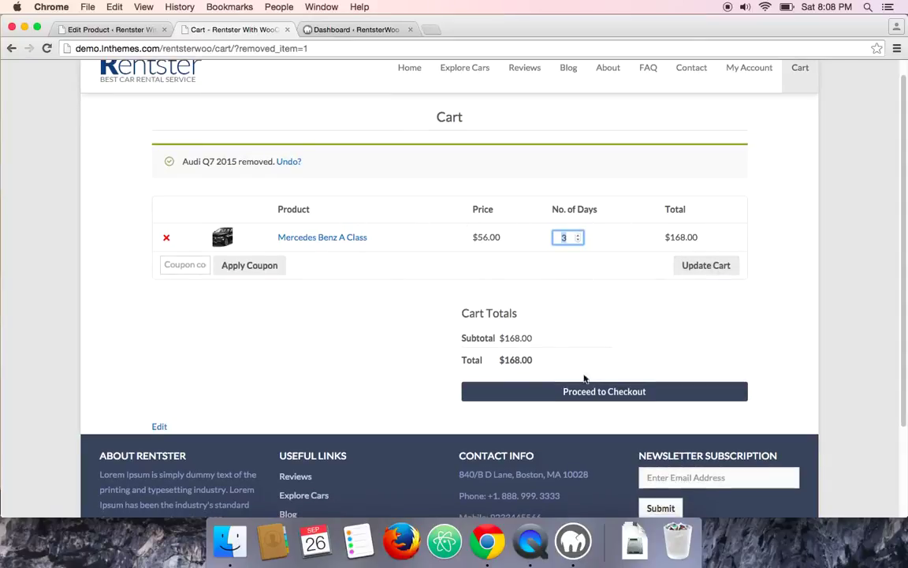
{"action": "left_click", "coordinate": [590, 398]}
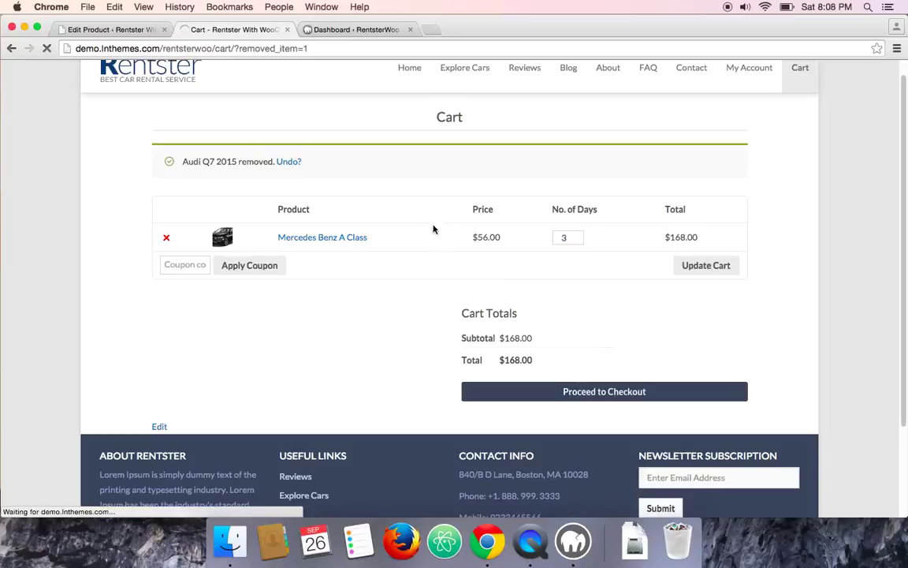
Step: Examine the checkout page's booking details, billing details, order summary and payment options
{"action": "scroll", "coordinate": [462, 205], "scroll_direction": "down", "scroll_amount": 5}
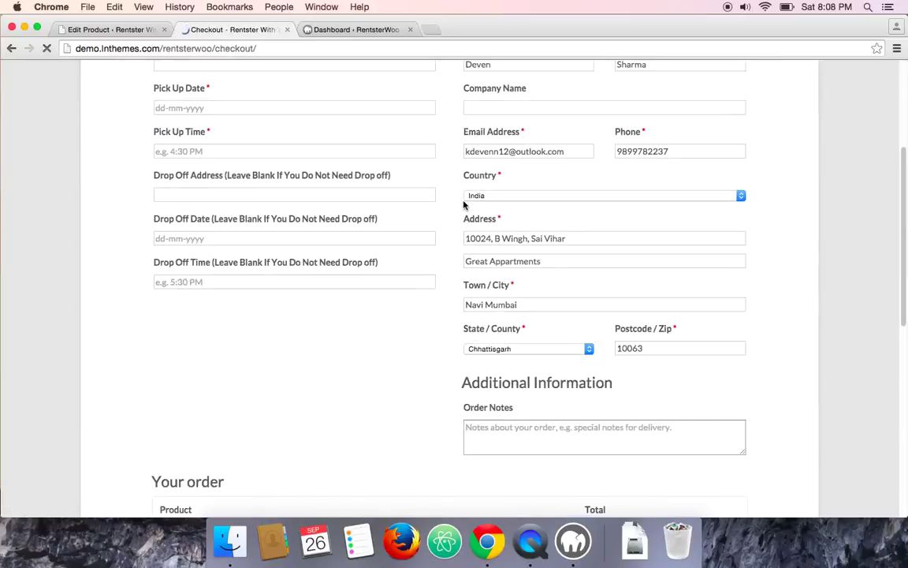
{"action": "scroll", "coordinate": [247, 174], "scroll_direction": "up", "scroll_amount": 5}
{"action": "scroll", "coordinate": [213, 268], "scroll_direction": "down", "scroll_amount": 1}
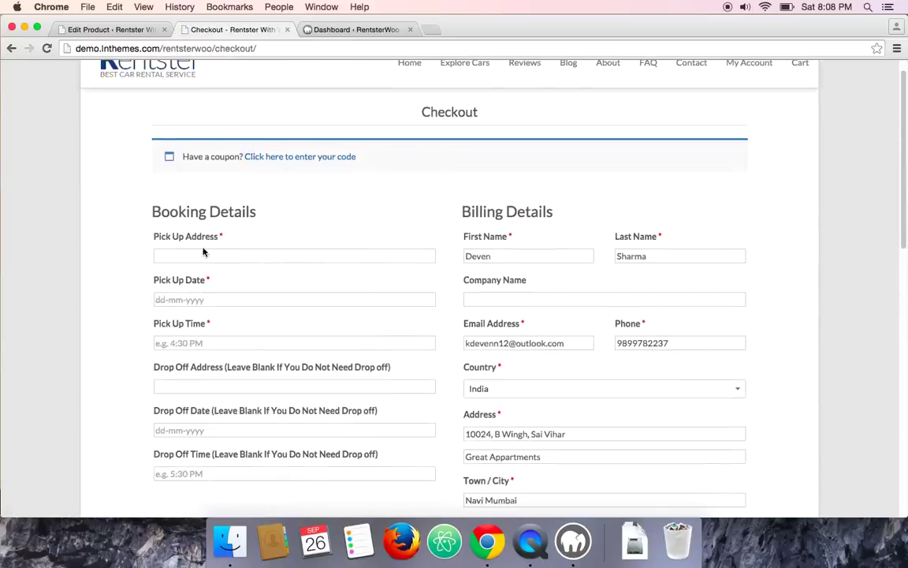
{"action": "scroll", "coordinate": [237, 259], "scroll_direction": "down", "scroll_amount": 2}
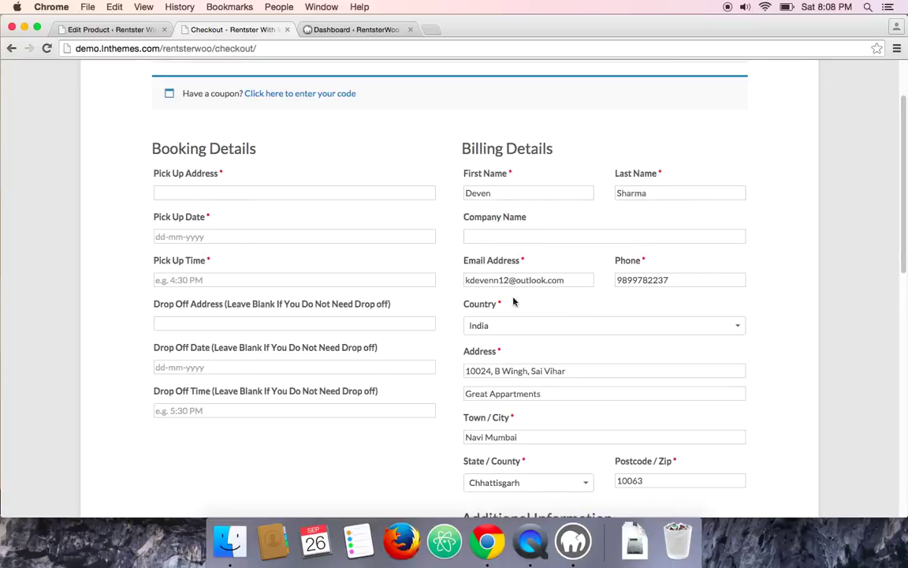
{"action": "scroll", "coordinate": [539, 302], "scroll_direction": "down", "scroll_amount": 5}
{"action": "scroll", "coordinate": [336, 278], "scroll_direction": "down", "scroll_amount": 3}
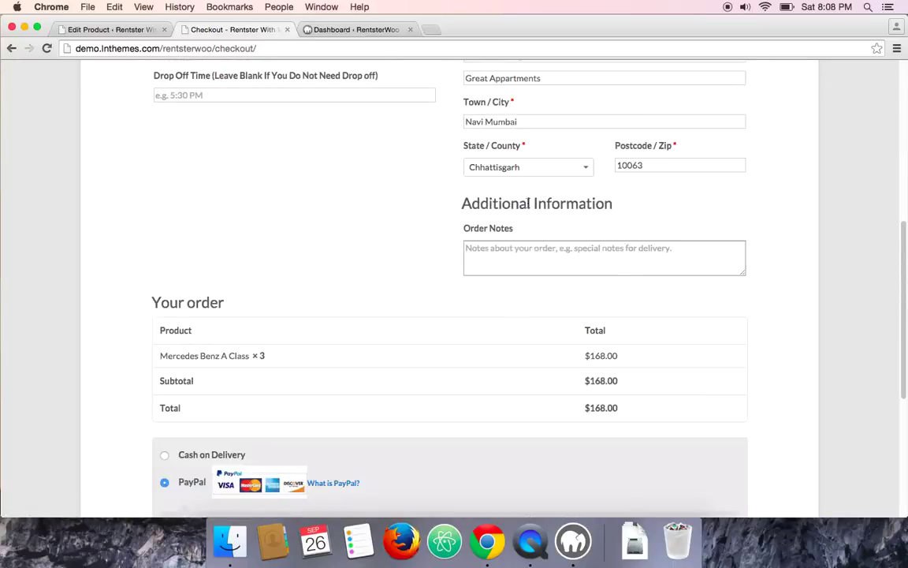
{"action": "scroll", "coordinate": [217, 240], "scroll_direction": "down", "scroll_amount": 3}
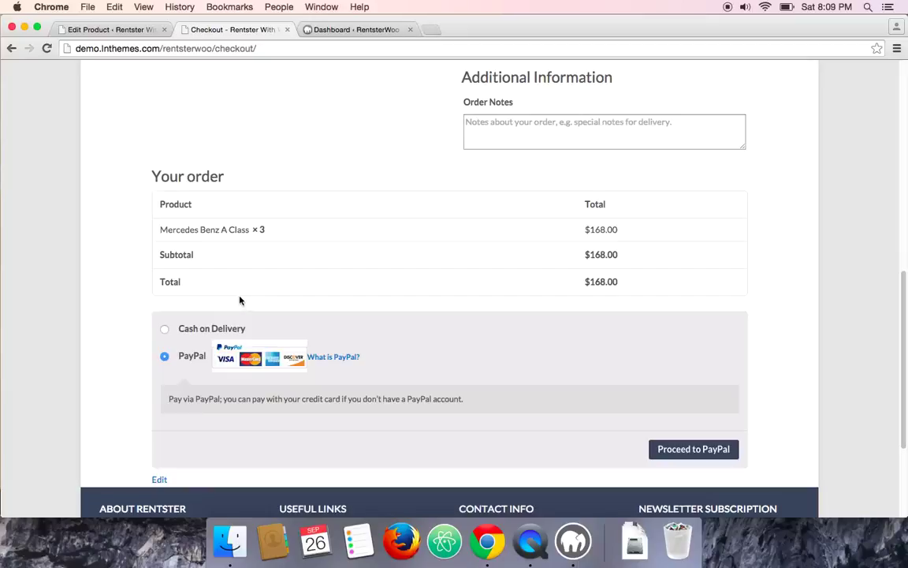
{"action": "scroll", "coordinate": [240, 299], "scroll_direction": "down", "scroll_amount": 1}
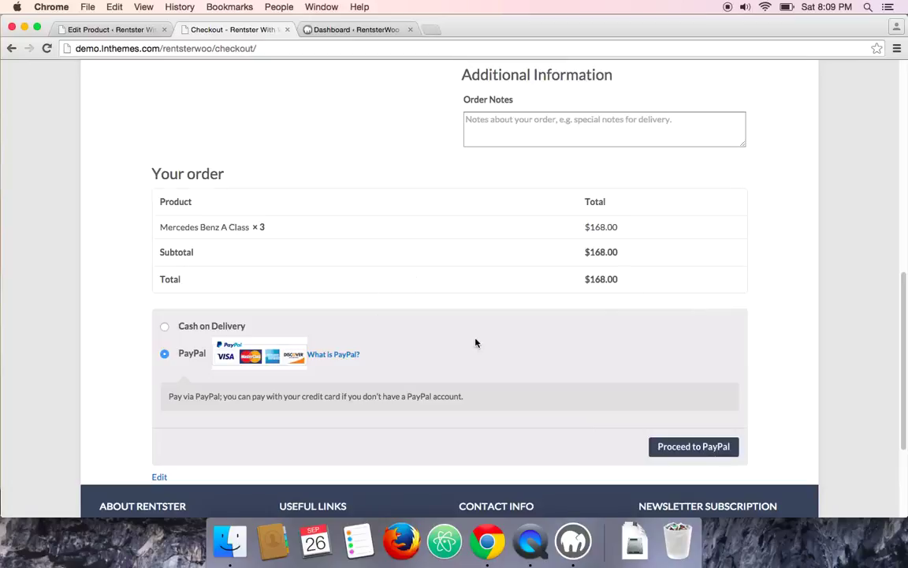
{"action": "scroll", "coordinate": [476, 342], "scroll_direction": "up", "scroll_amount": 5}
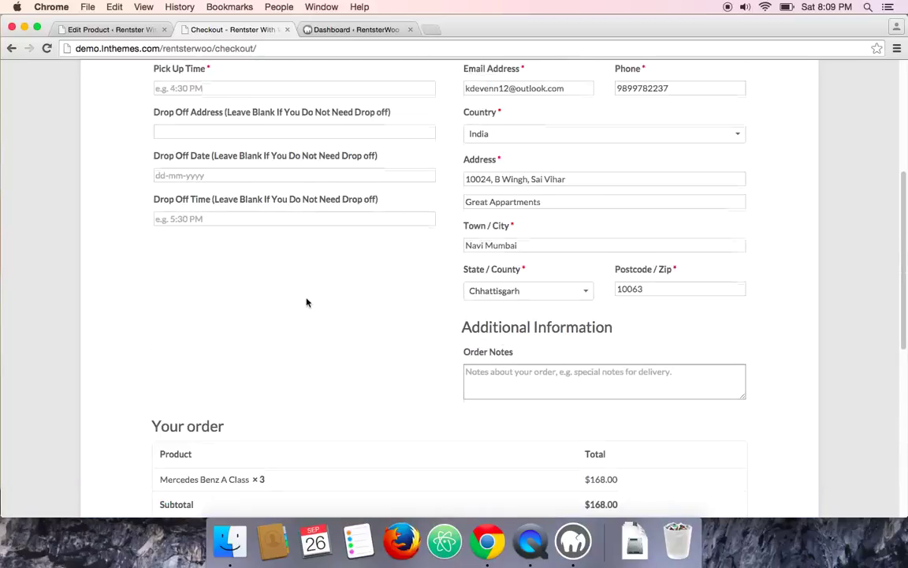
{"action": "scroll", "coordinate": [307, 302], "scroll_direction": "up", "scroll_amount": 5}
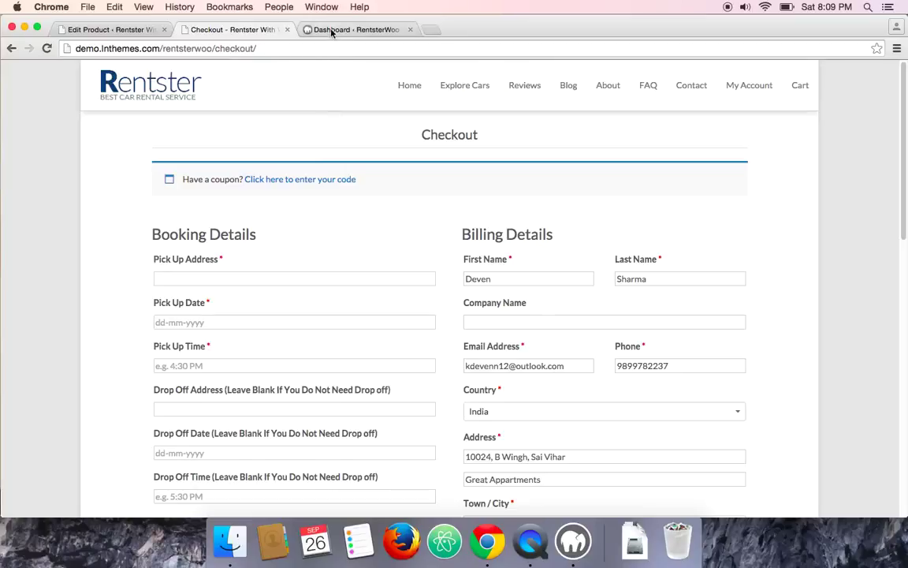
Step: Switch to the local RentsterWoo dashboard and open its page for adding new plugins
{"action": "left_click", "coordinate": [298, 27]}
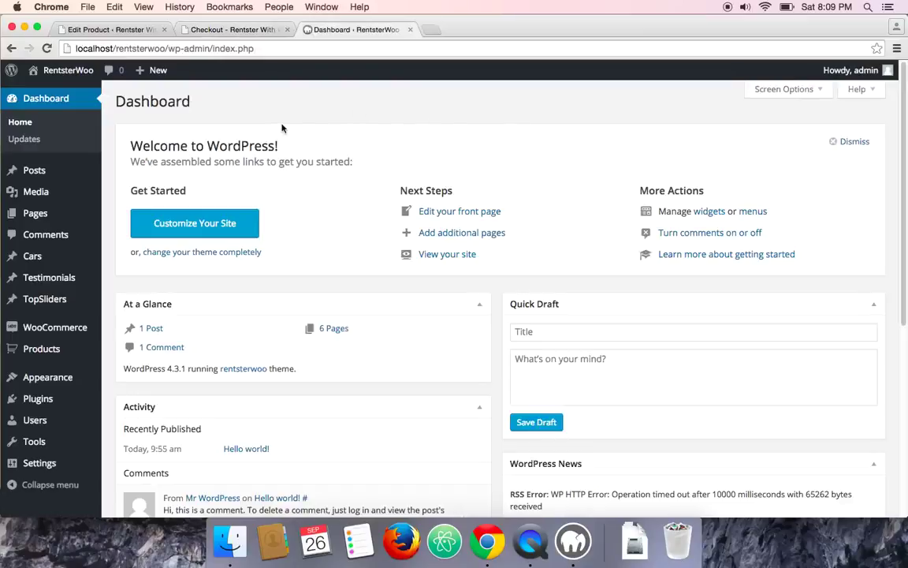
{"action": "mouse_move", "coordinate": [55, 331]}
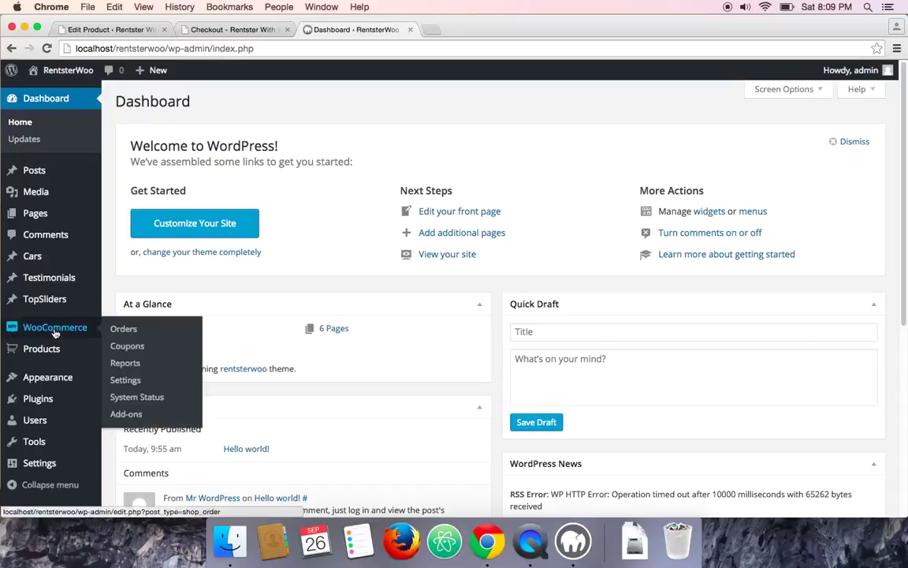
{"action": "mouse_move", "coordinate": [40, 352]}
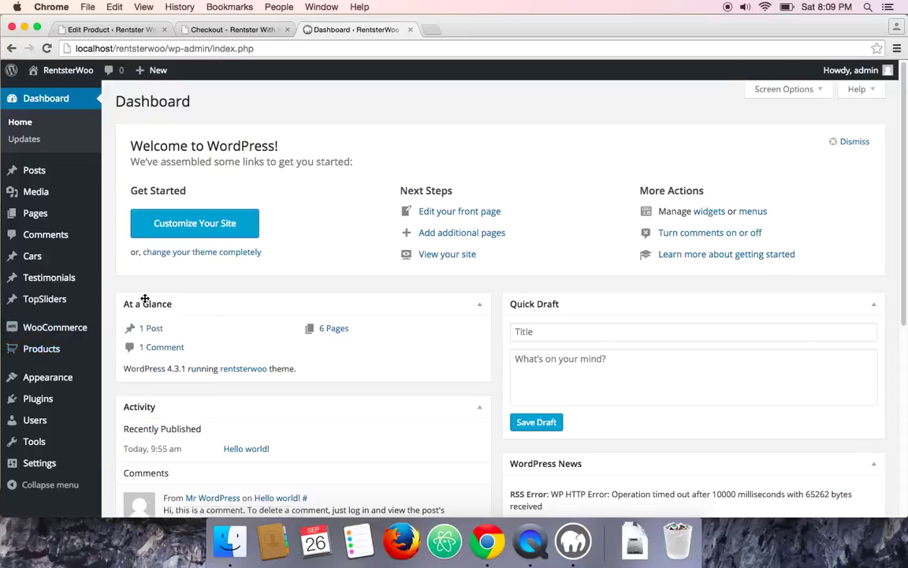
{"action": "scroll", "coordinate": [145, 294], "scroll_direction": "down", "scroll_amount": 1}
{"action": "mouse_move", "coordinate": [55, 403]}
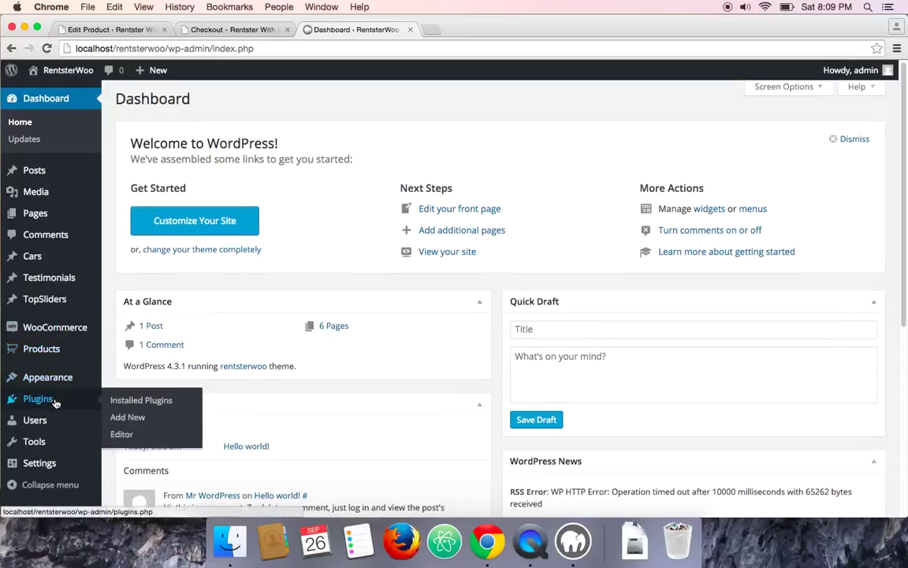
{"action": "left_click", "coordinate": [136, 419]}
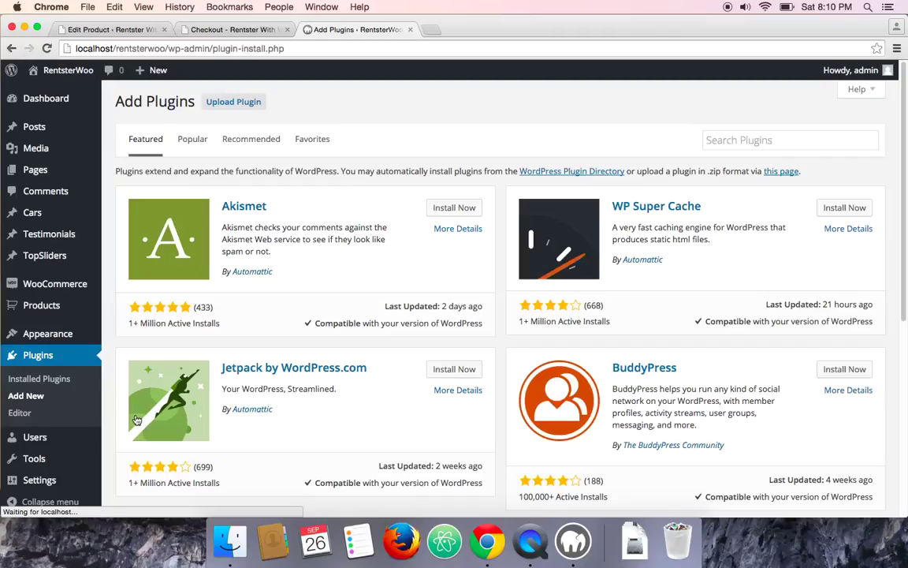
Step: Search the plugin directory for woocommerce
{"action": "left_click", "coordinate": [741, 137]}
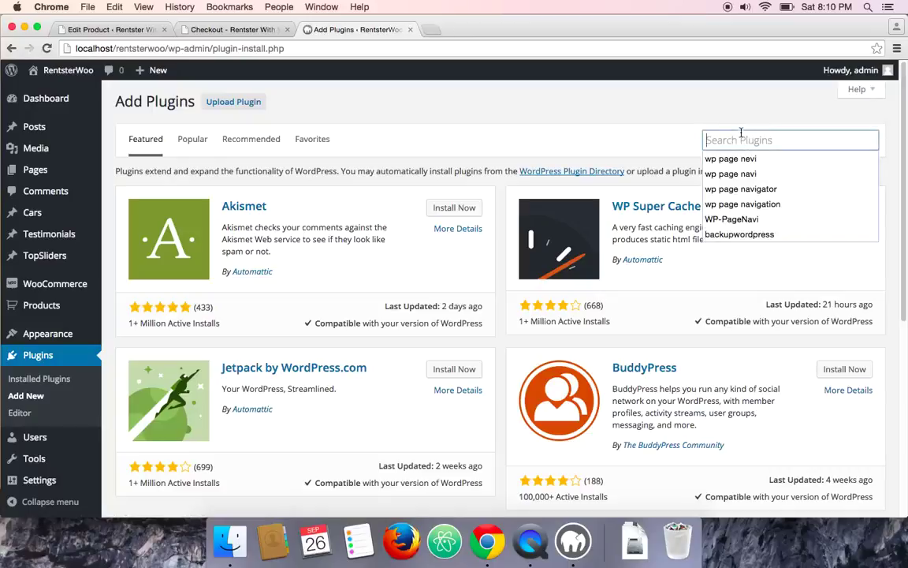
{"action": "type", "text": "w"}
{"action": "key", "text": "Down"}
{"action": "key", "text": "Return"}
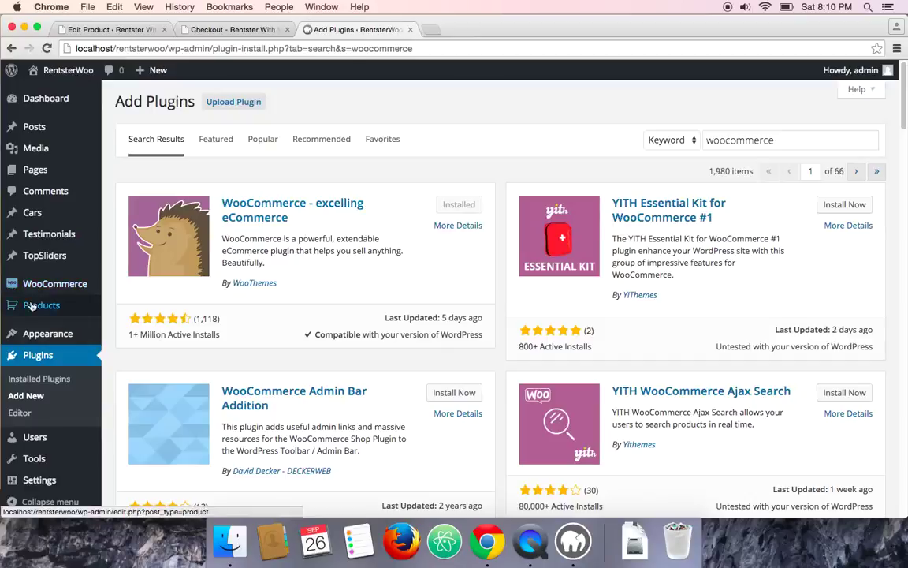
Step: Start a new product and title it "Mercedes benz A Class 2015"
{"action": "mouse_move", "coordinate": [46, 314]}
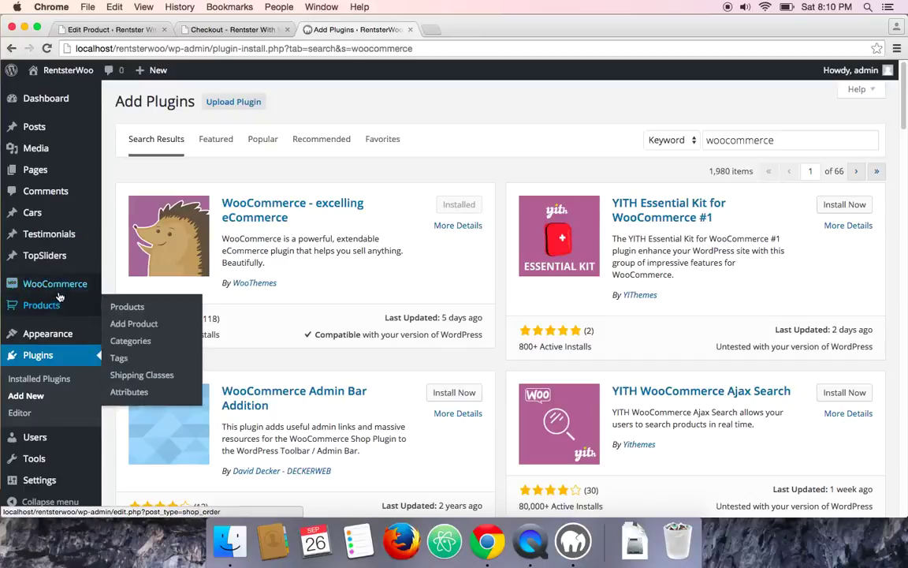
{"action": "mouse_move", "coordinate": [58, 290]}
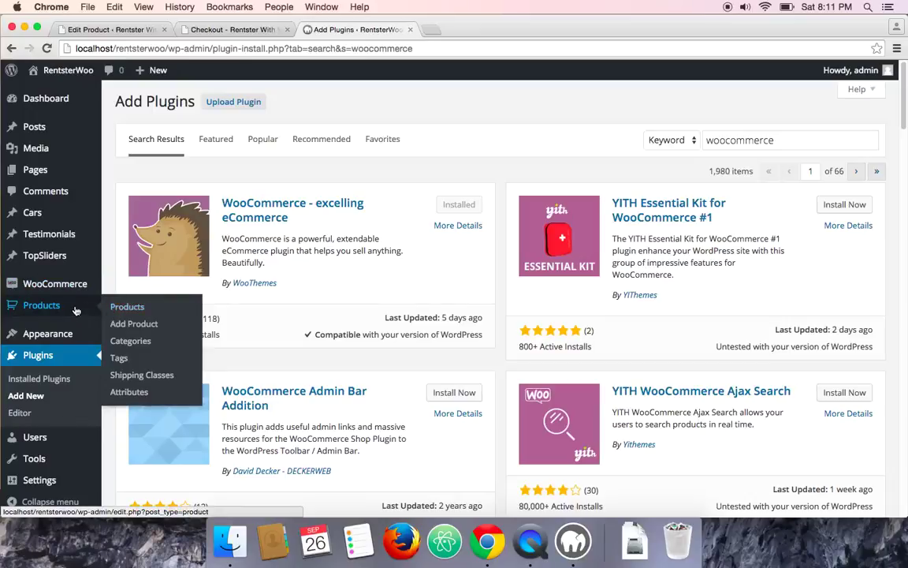
{"action": "left_click", "coordinate": [142, 325]}
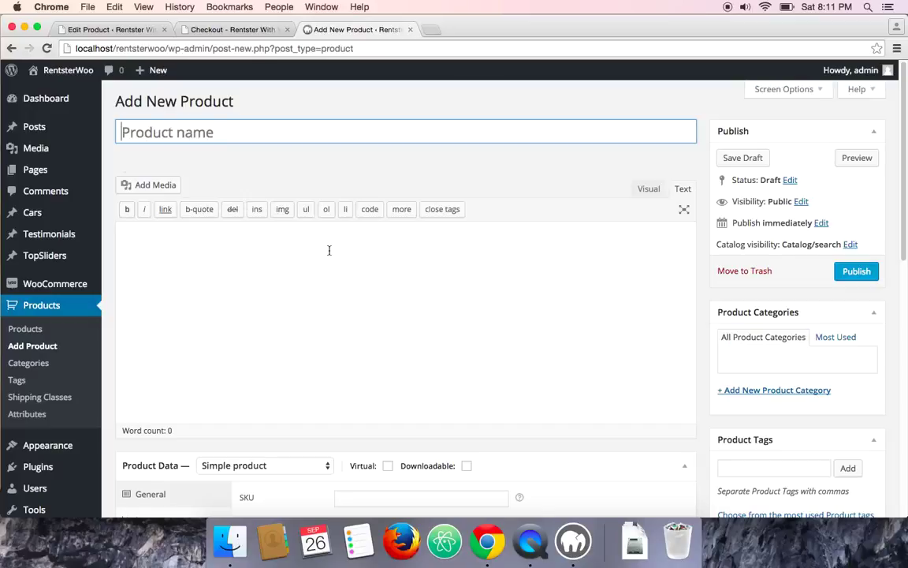
{"action": "left_click", "coordinate": [208, 136]}
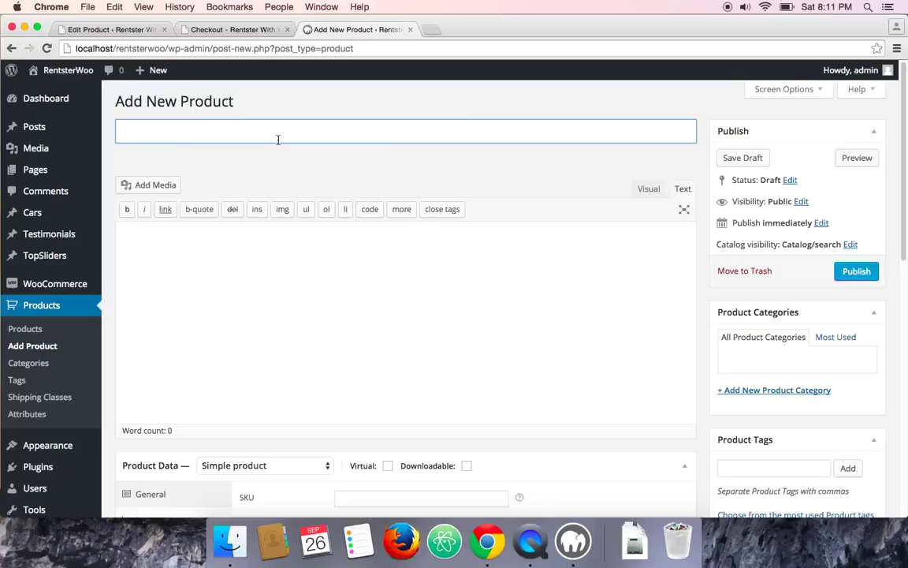
{"action": "type", "text": "Mercede"}
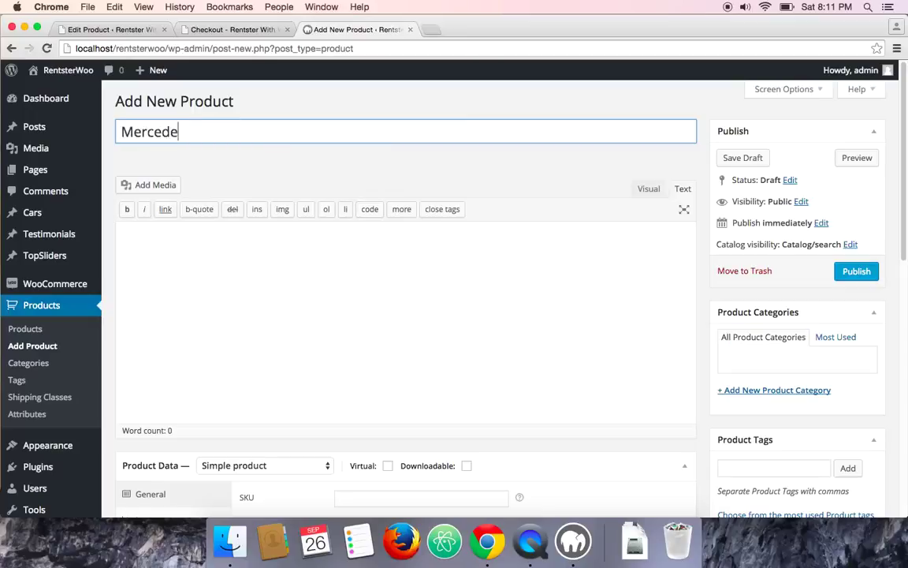
{"action": "type", "text": "s benz A Class 2015"}
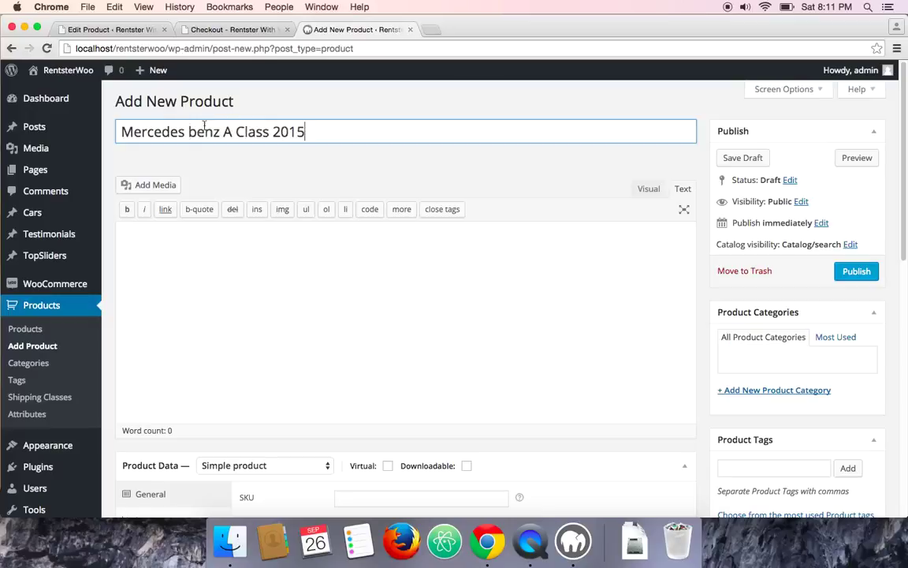
Step: Capitalize "Benz" in the product title so it reads "Mercedes Benz A Class 2015"
{"action": "left_click_drag", "start_coordinate": [188, 132], "coordinate": [192, 140]}
{"action": "type", "text": "V"}
{"action": "key", "text": "BackSpace"}
{"action": "type", "text": "B"}
{"action": "left_click", "coordinate": [259, 269]}
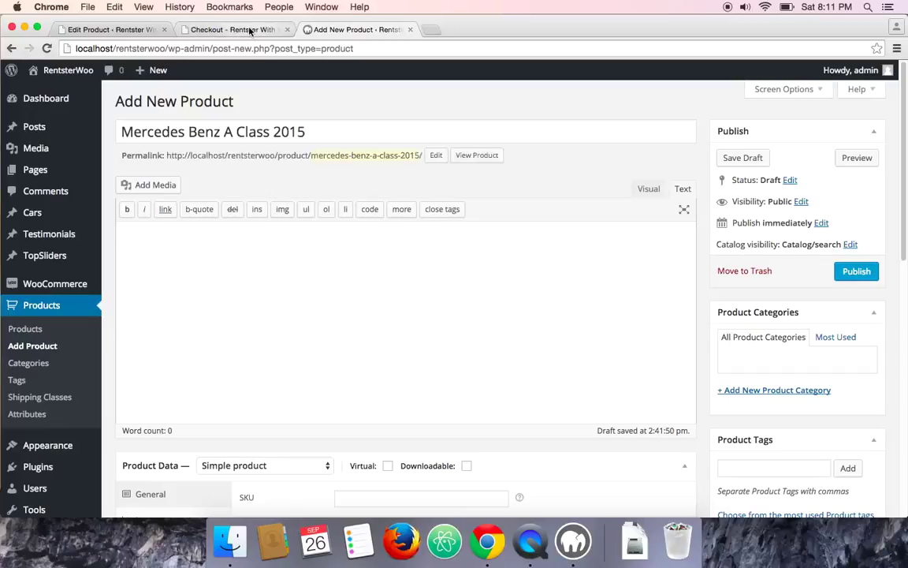
Step: Go from the checkout page to the home page of the Rentster demo site
{"action": "left_click", "coordinate": [92, 31]}
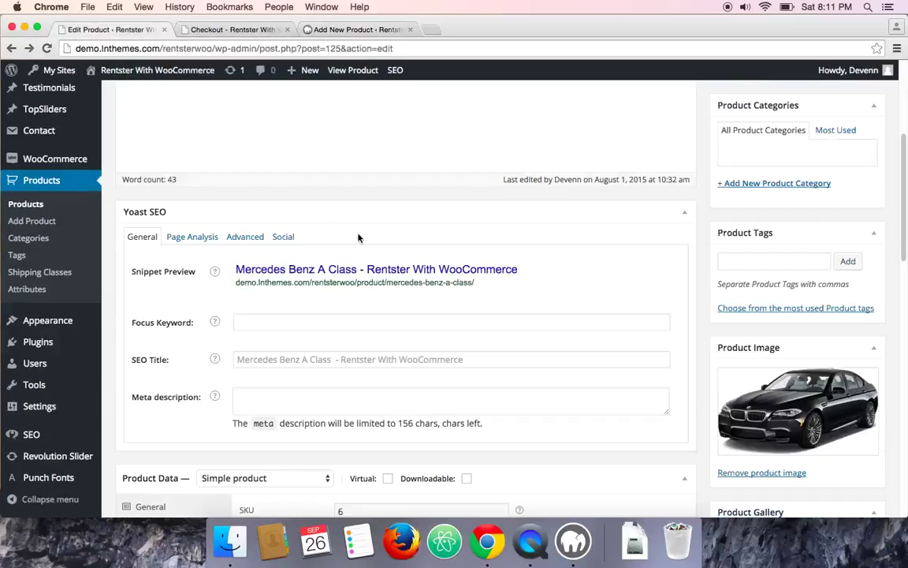
{"action": "left_click", "coordinate": [351, 29]}
{"action": "left_click", "coordinate": [233, 29]}
{"action": "scroll", "coordinate": [360, 223], "scroll_direction": "down", "scroll_amount": 10}
{"action": "scroll", "coordinate": [360, 222], "scroll_direction": "up", "scroll_amount": 10}
{"action": "left_click", "coordinate": [410, 86]}
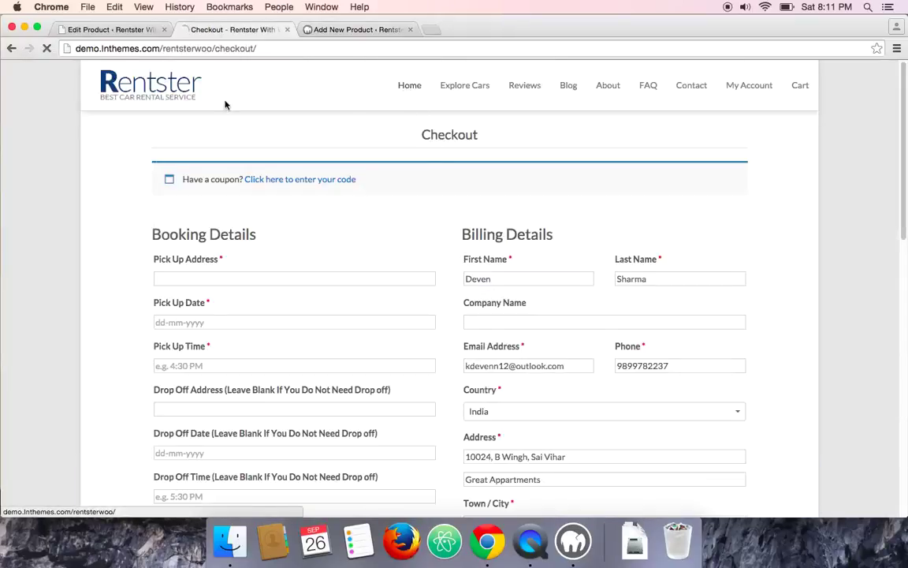
Step: Copy the Lorem Ipsum testimonial paragraph from the demo home page and paste it into the new product's description
{"action": "scroll", "coordinate": [305, 182], "scroll_direction": "down", "scroll_amount": 15}
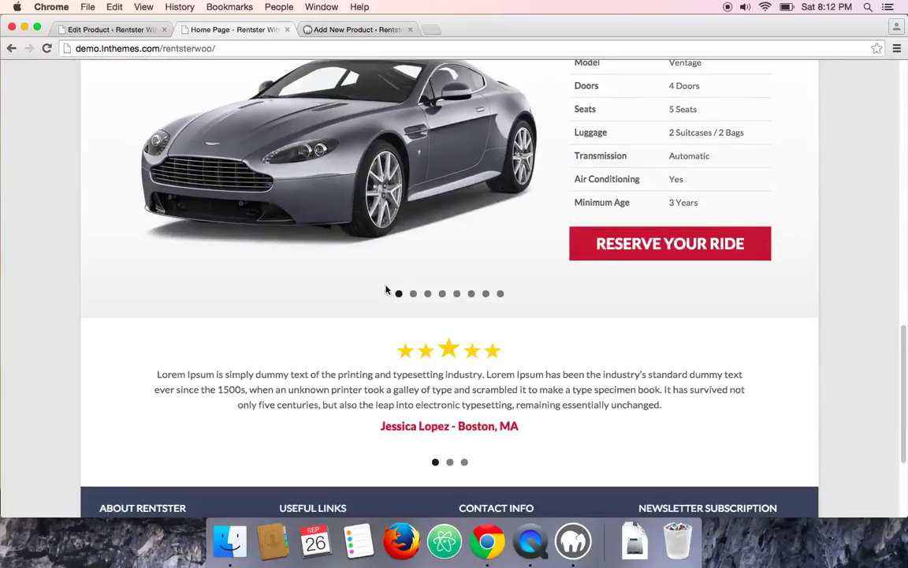
{"action": "triple_click", "coordinate": [430, 389]}
{"action": "right_click", "coordinate": [429, 389]}
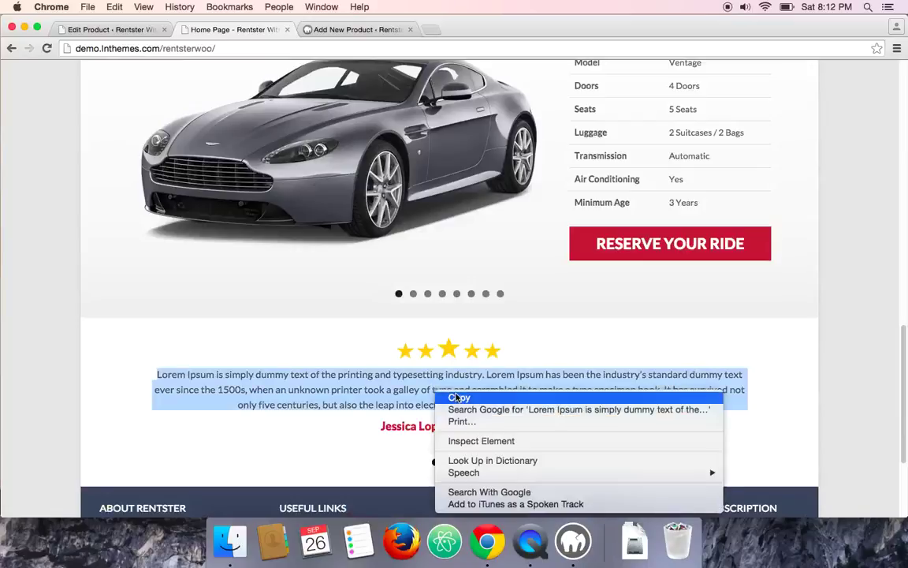
{"action": "left_click", "coordinate": [453, 398]}
{"action": "left_click", "coordinate": [356, 29]}
{"action": "key", "text": "super+v"}
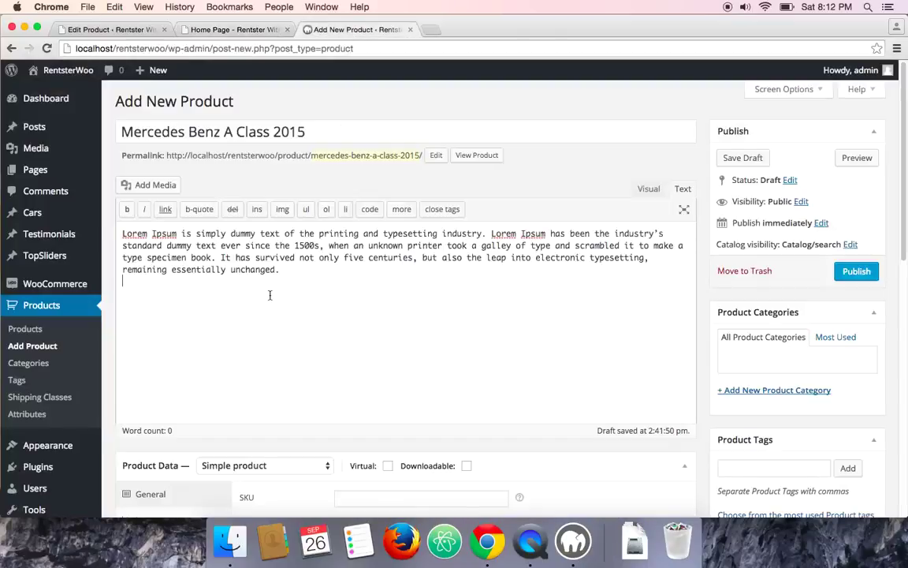
Step: Keep the product type as Simple product and mark the product as virtual
{"action": "scroll", "coordinate": [269, 298], "scroll_direction": "down", "scroll_amount": 5}
{"action": "scroll", "coordinate": [269, 292], "scroll_direction": "up", "scroll_amount": 3}
{"action": "scroll", "coordinate": [270, 294], "scroll_direction": "down", "scroll_amount": 4}
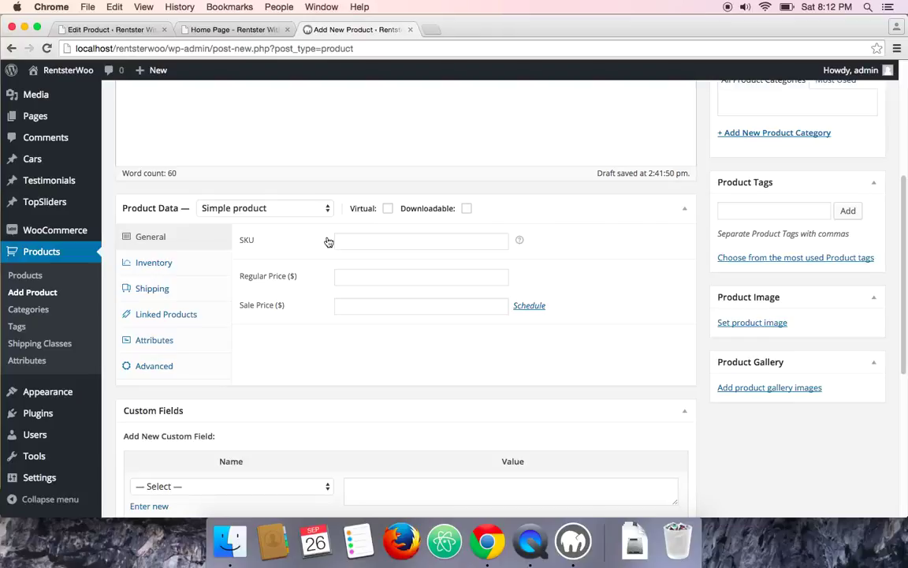
{"action": "left_click", "coordinate": [268, 212]}
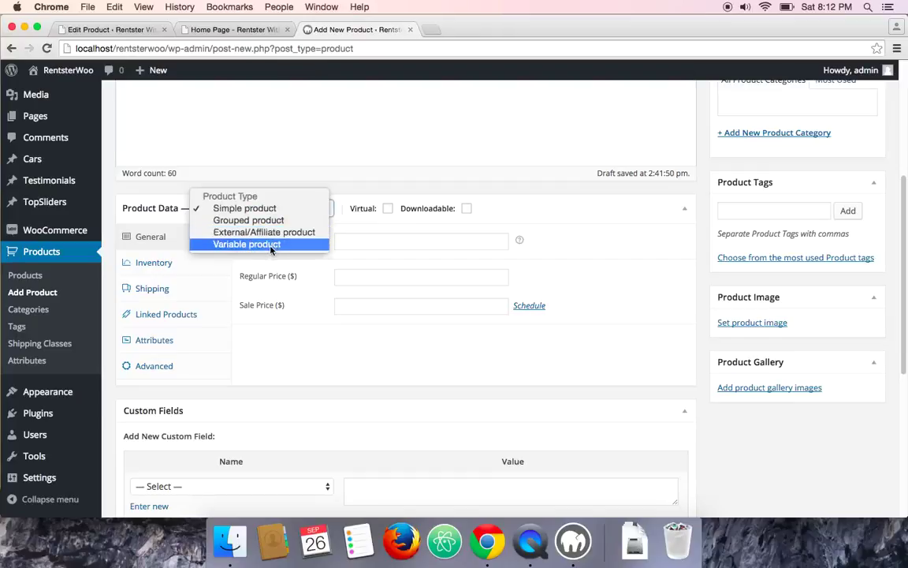
{"action": "left_click", "coordinate": [258, 209]}
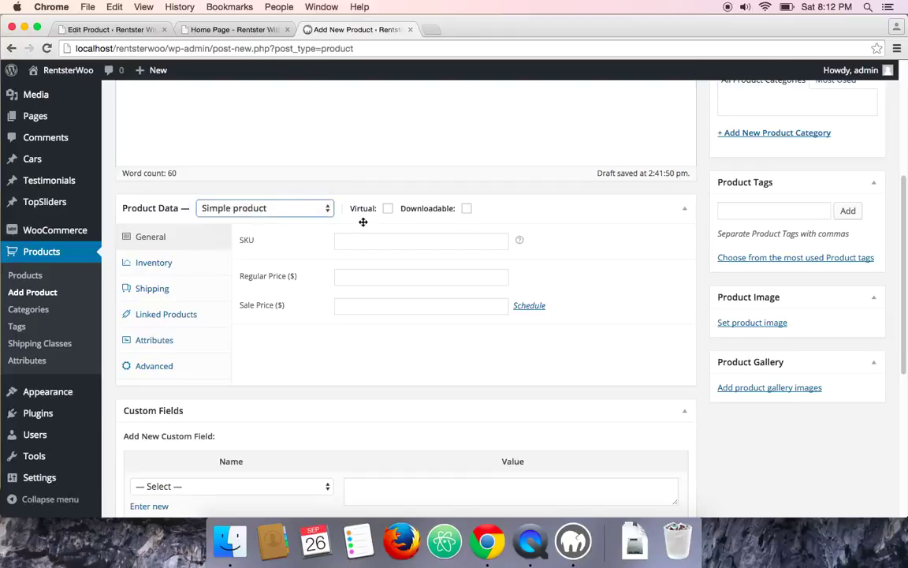
{"action": "left_click", "coordinate": [388, 209]}
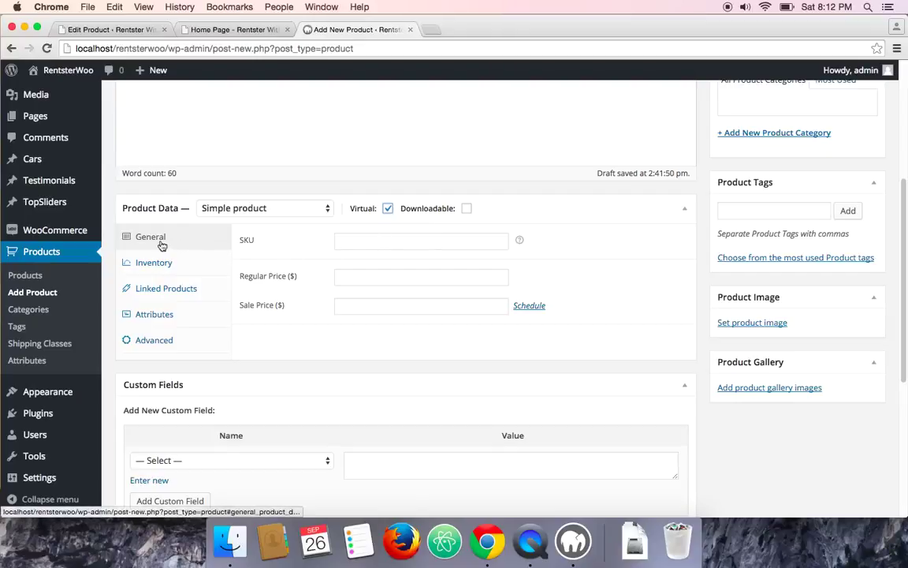
Step: Set the product's SKU to L12 and its regular price to $40, leaving the sale price empty
{"action": "left_click", "coordinate": [381, 242]}
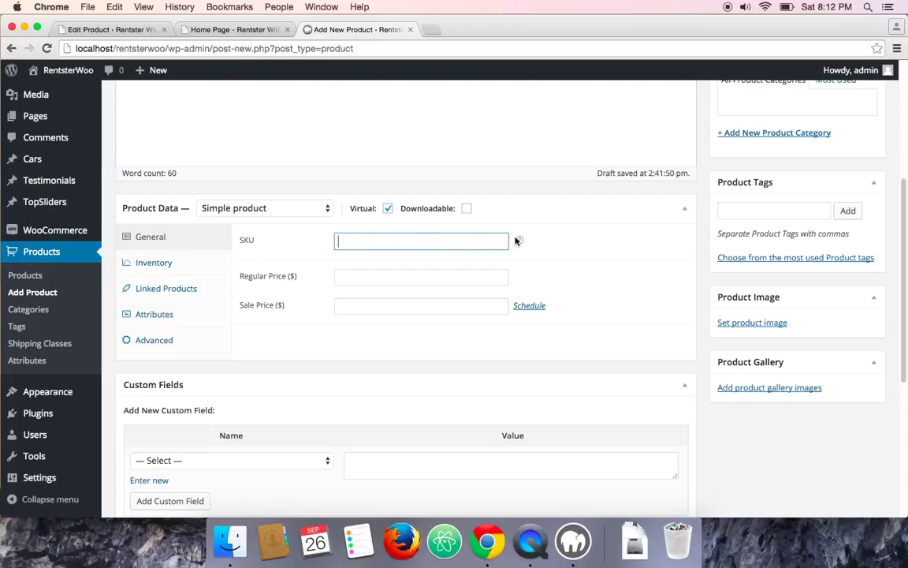
{"action": "mouse_move", "coordinate": [519, 240]}
{"action": "left_click", "coordinate": [402, 278]}
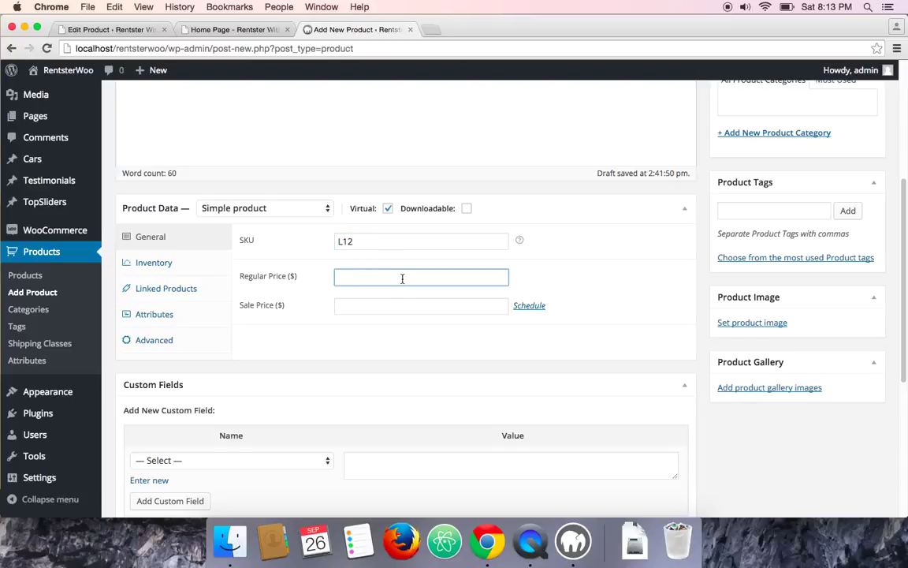
{"action": "left_click", "coordinate": [361, 305]}
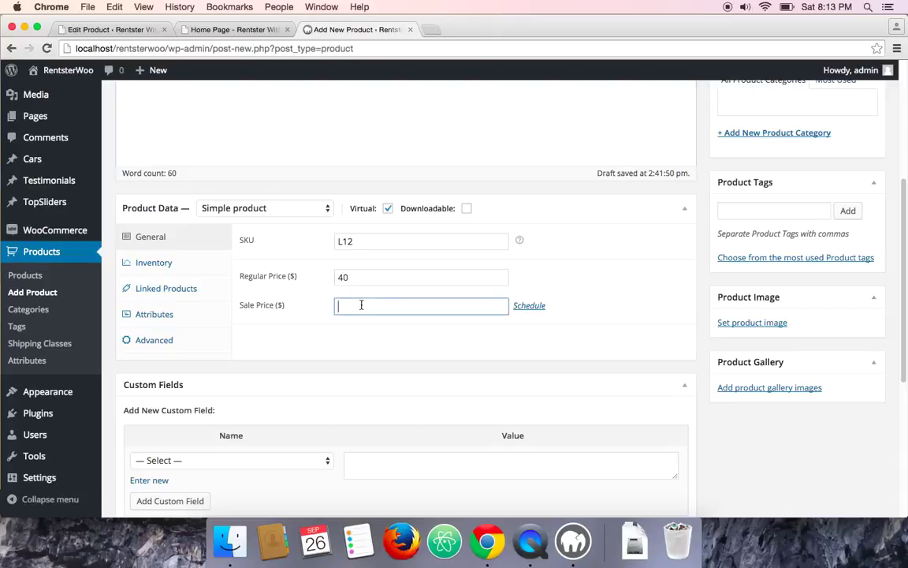
{"action": "type", "text": "3"}
{"action": "key", "text": "BackSpace"}
{"action": "left_click", "coordinate": [292, 336]}
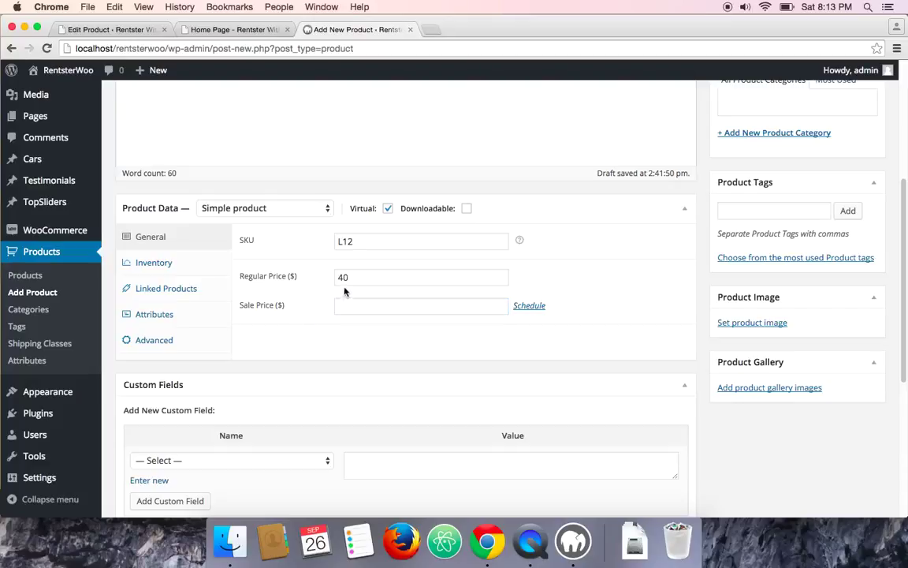
Step: Switch the product's stock status to Out of stock and back to In stock in the inventory settings
{"action": "left_click", "coordinate": [157, 263]}
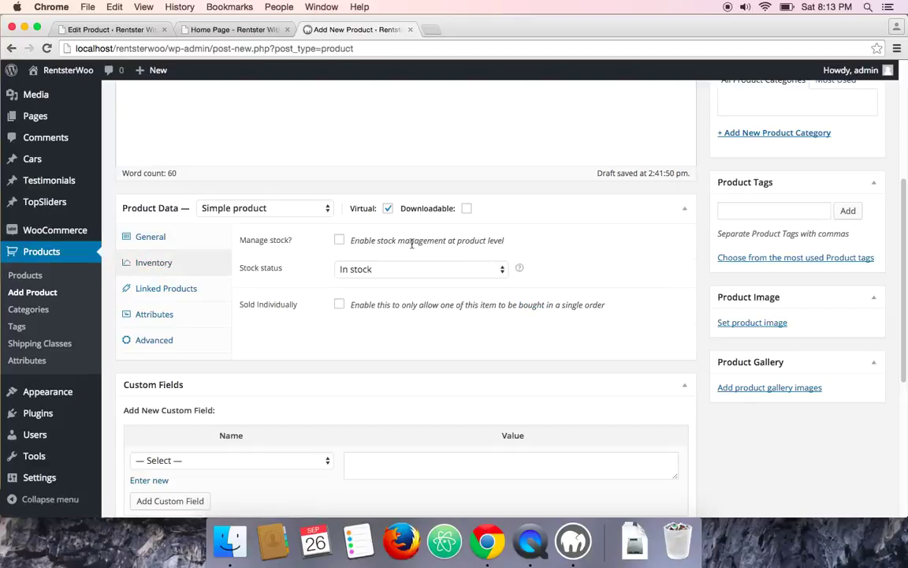
{"action": "left_click", "coordinate": [355, 271]}
{"action": "left_click", "coordinate": [272, 276]}
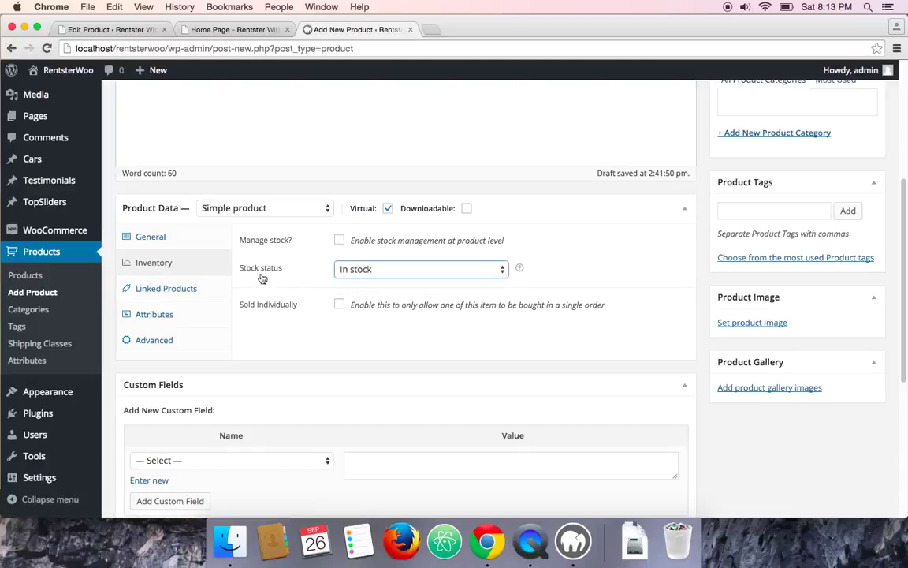
{"action": "left_click", "coordinate": [367, 271]}
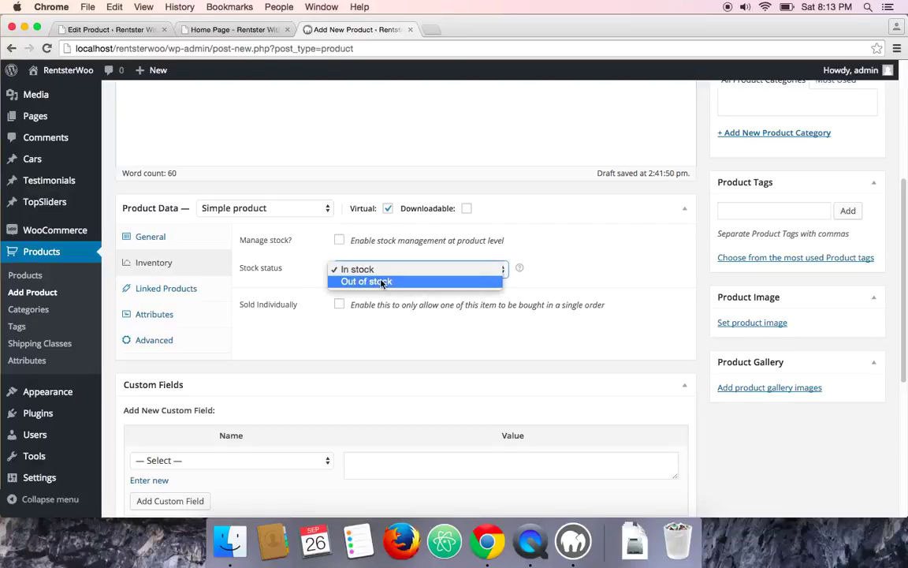
{"action": "left_click", "coordinate": [383, 282]}
{"action": "left_click", "coordinate": [383, 271]}
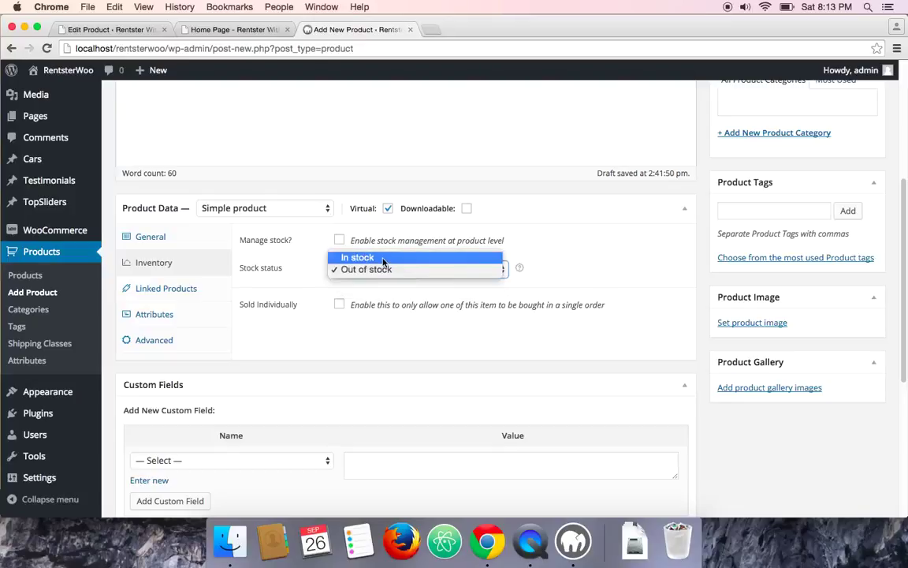
{"action": "left_click", "coordinate": [383, 258]}
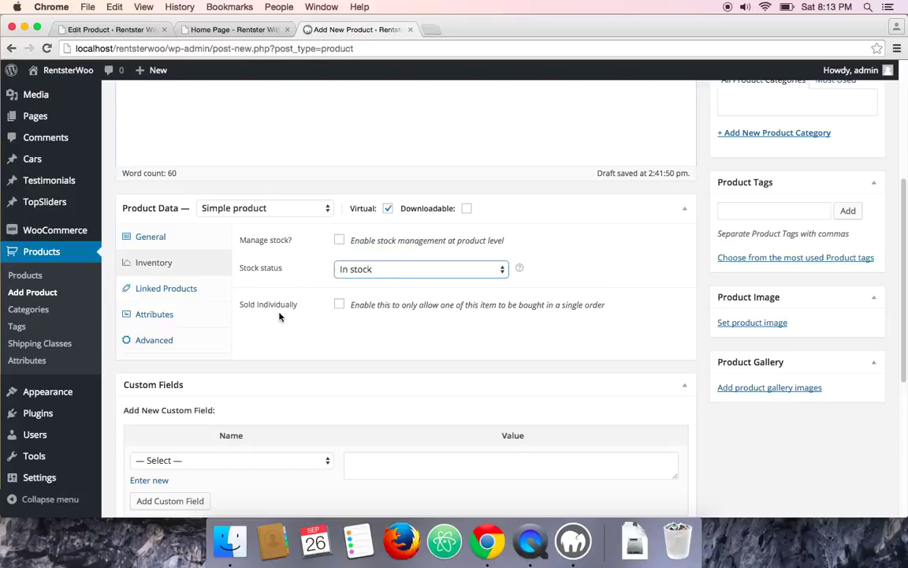
Step: Review the option for selling the item individually and view the product's linked products settings
{"action": "scroll", "coordinate": [233, 315], "scroll_direction": "down", "scroll_amount": 1}
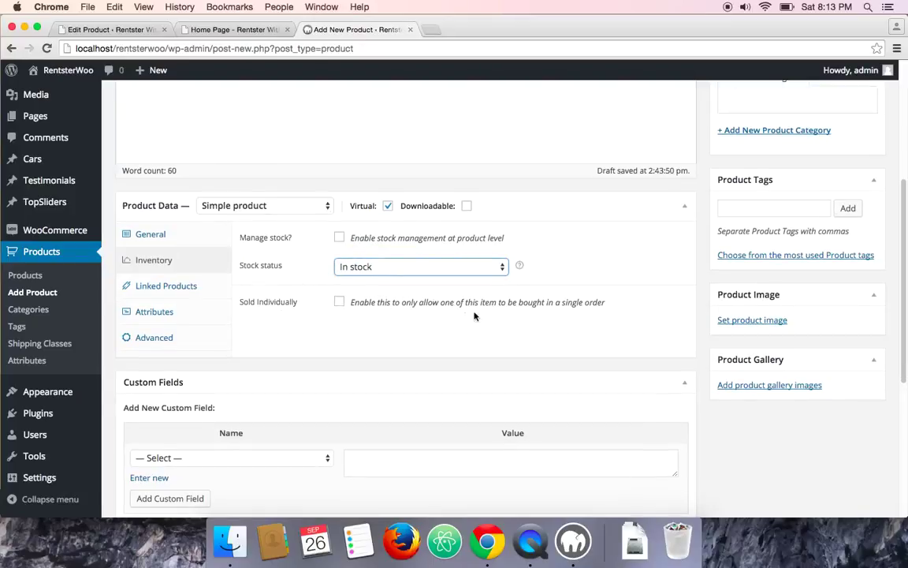
{"action": "scroll", "coordinate": [291, 293], "scroll_direction": "down", "scroll_amount": 1}
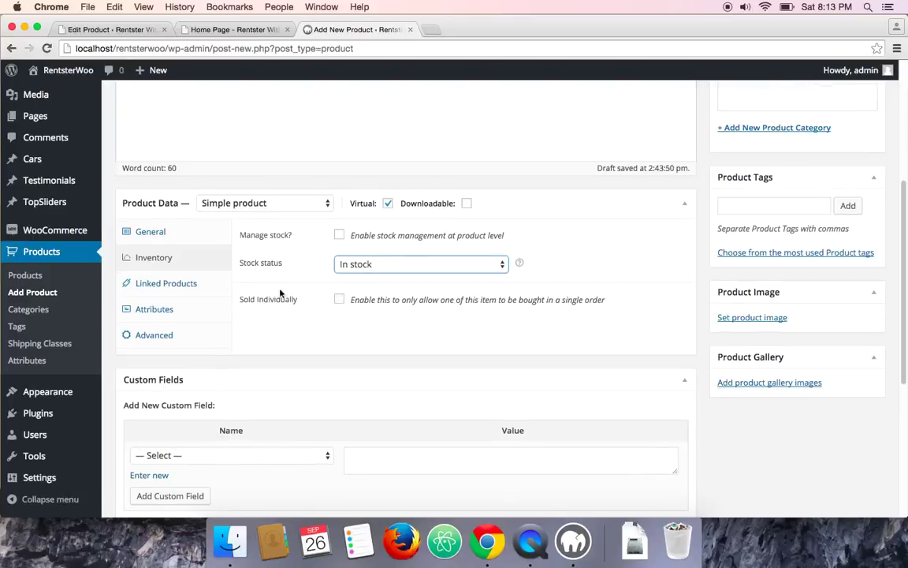
{"action": "left_click", "coordinate": [167, 294]}
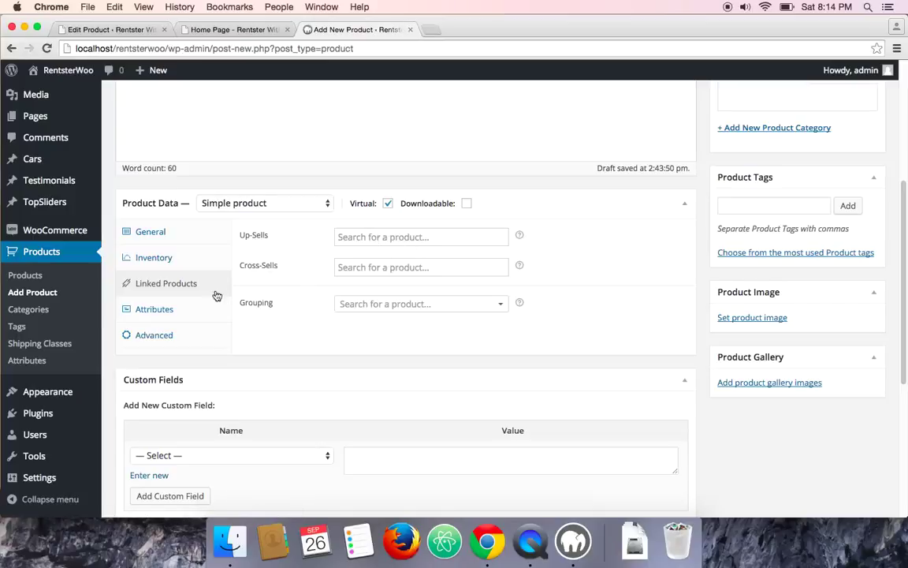
Step: Review the product's attribute settings and its advanced settings for purchase note, menu order and reviews
{"action": "left_click", "coordinate": [164, 313]}
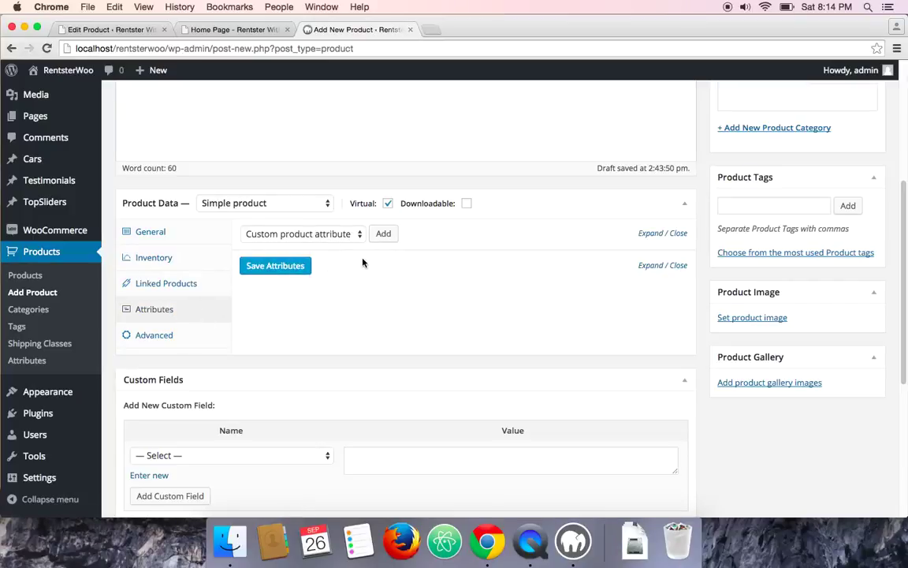
{"action": "left_click", "coordinate": [142, 341]}
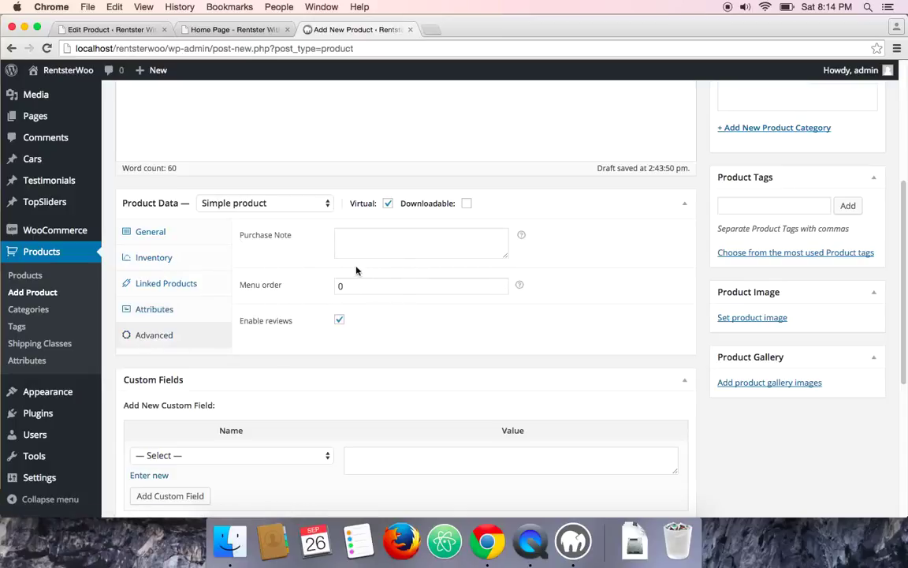
{"action": "scroll", "coordinate": [265, 311], "scroll_direction": "down", "scroll_amount": 1}
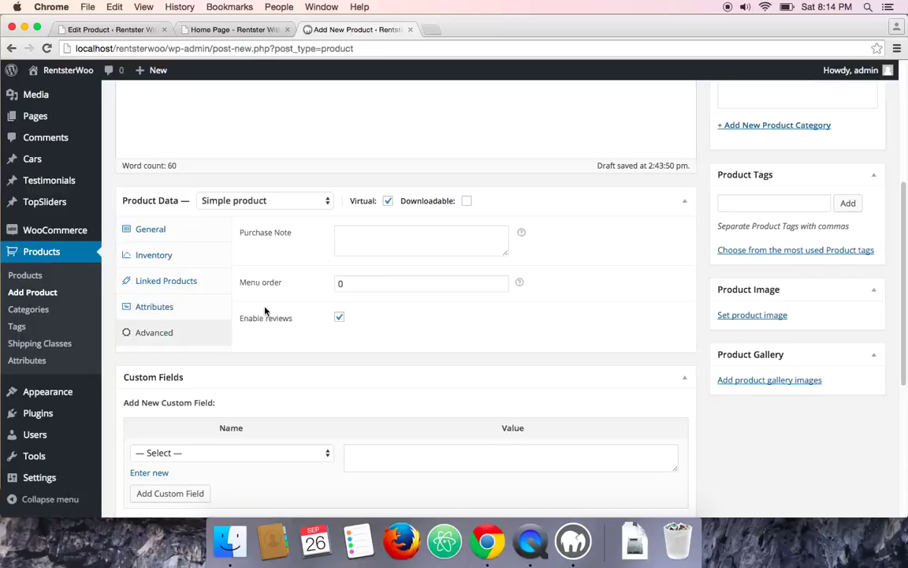
{"action": "scroll", "coordinate": [330, 309], "scroll_direction": "down", "scroll_amount": 2}
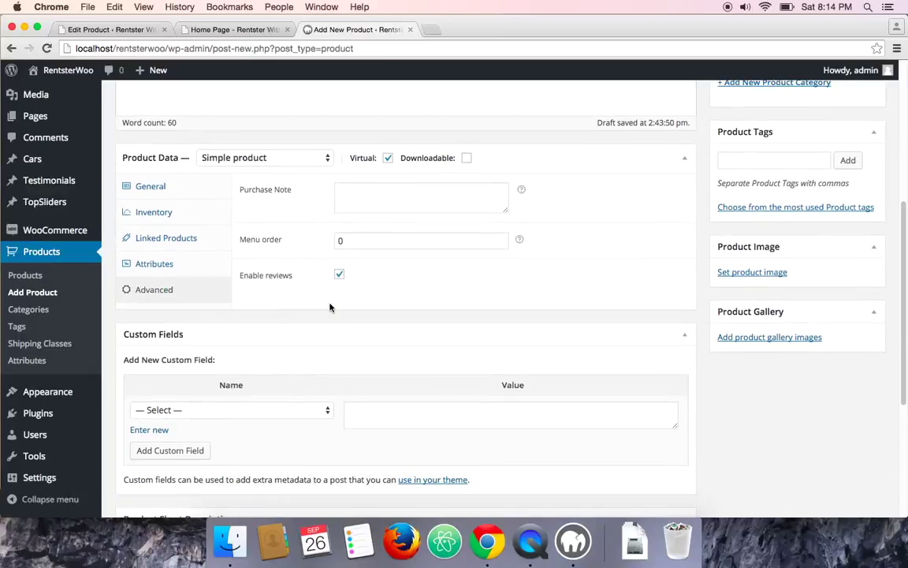
Step: Fill the product short description with the same Lorem Ipsum paragraph used in the main description
{"action": "scroll", "coordinate": [330, 308], "scroll_direction": "down", "scroll_amount": 3}
{"action": "scroll", "coordinate": [329, 296], "scroll_direction": "up", "scroll_amount": 1}
{"action": "scroll", "coordinate": [329, 296], "scroll_direction": "down", "scroll_amount": 1}
{"action": "scroll", "coordinate": [329, 295], "scroll_direction": "up", "scroll_amount": 6}
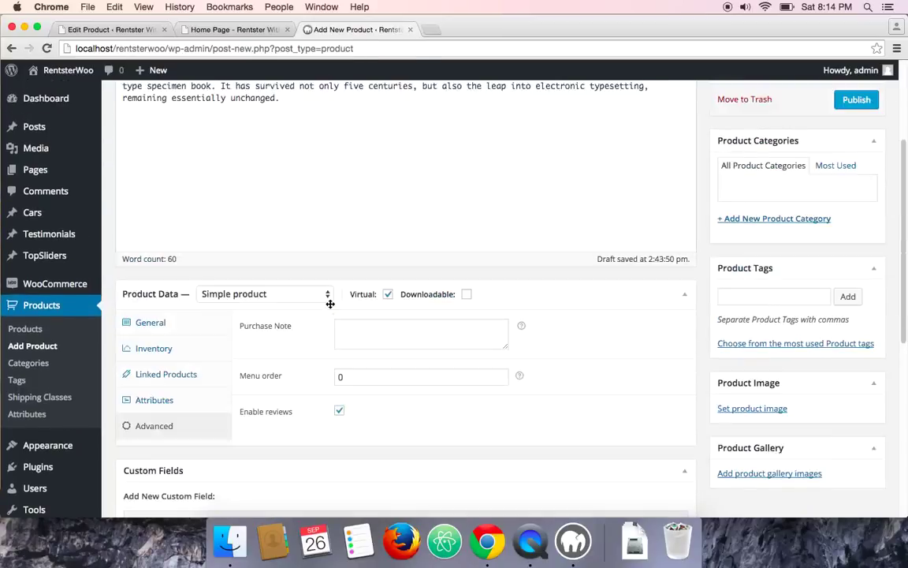
{"action": "scroll", "coordinate": [223, 306], "scroll_direction": "up", "scroll_amount": 7}
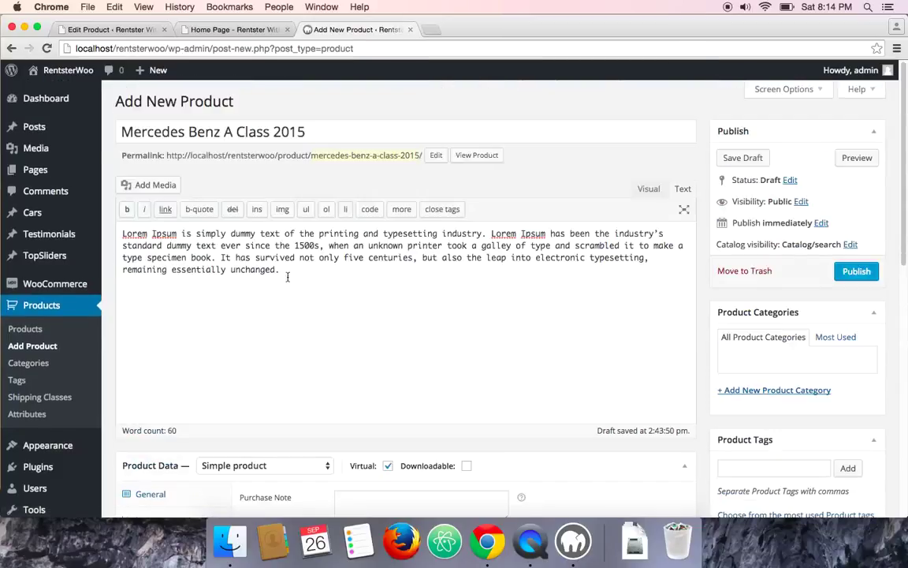
{"action": "scroll", "coordinate": [251, 316], "scroll_direction": "down", "scroll_amount": 15}
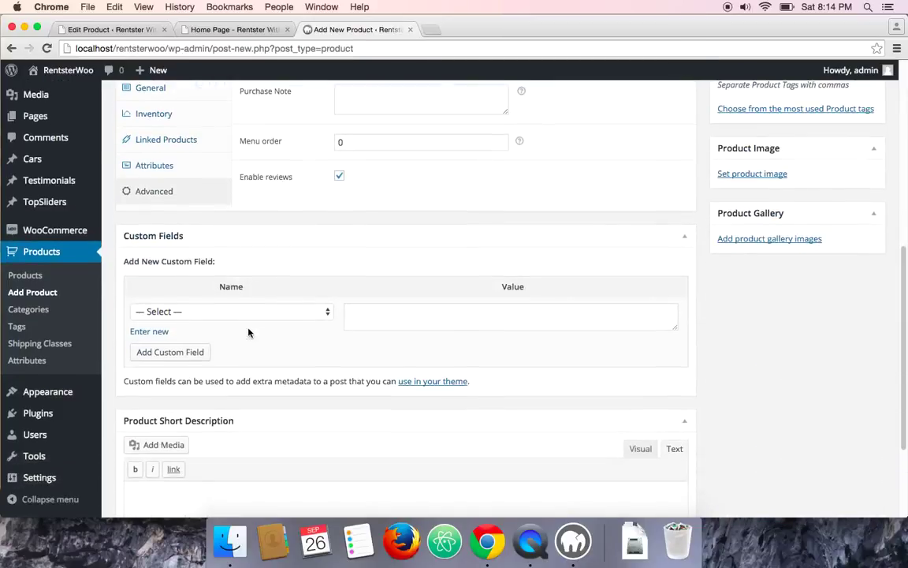
{"action": "scroll", "coordinate": [249, 325], "scroll_direction": "down", "scroll_amount": 2}
{"action": "left_click", "coordinate": [211, 364]}
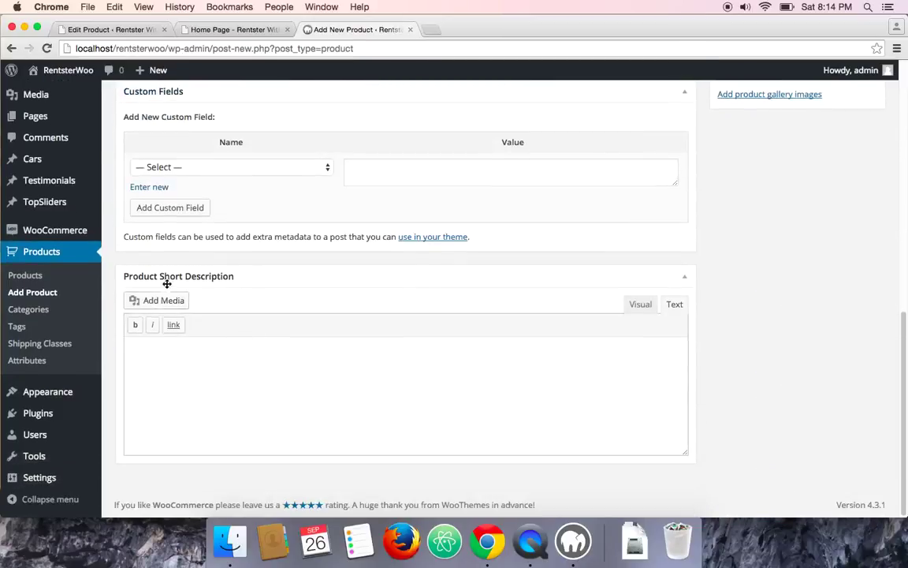
{"action": "type", "text": "Lorem Ipsum is simply dummy text of the printing and typesetting industry. Lorem Ipsum has been the industry's standard dummy text ever since the 1500s, when an unknown printer took a galley of type and scrambled it to make a type specimen book. It has survived not only five centuries, but also the leap into electronic typesetting, remaining essentially unchanged."}
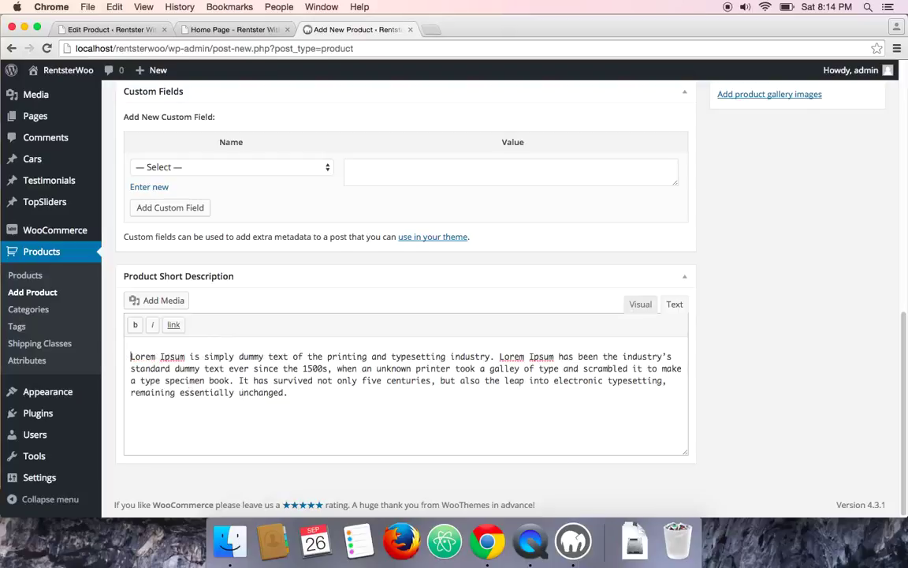
Step: Upload car8.png from the Desktop and set it as the product image
{"action": "scroll", "coordinate": [537, 330], "scroll_direction": "up", "scroll_amount": 5}
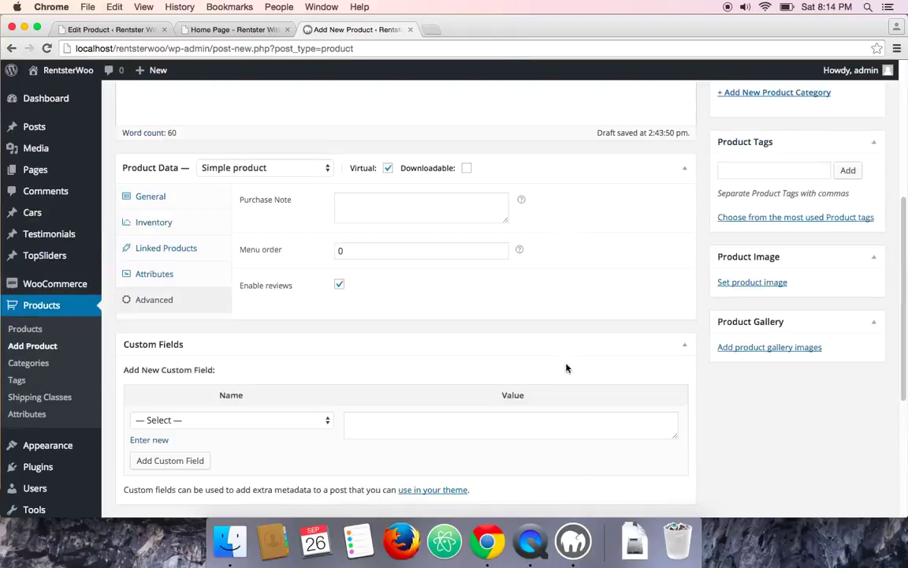
{"action": "scroll", "coordinate": [618, 355], "scroll_direction": "up", "scroll_amount": 3}
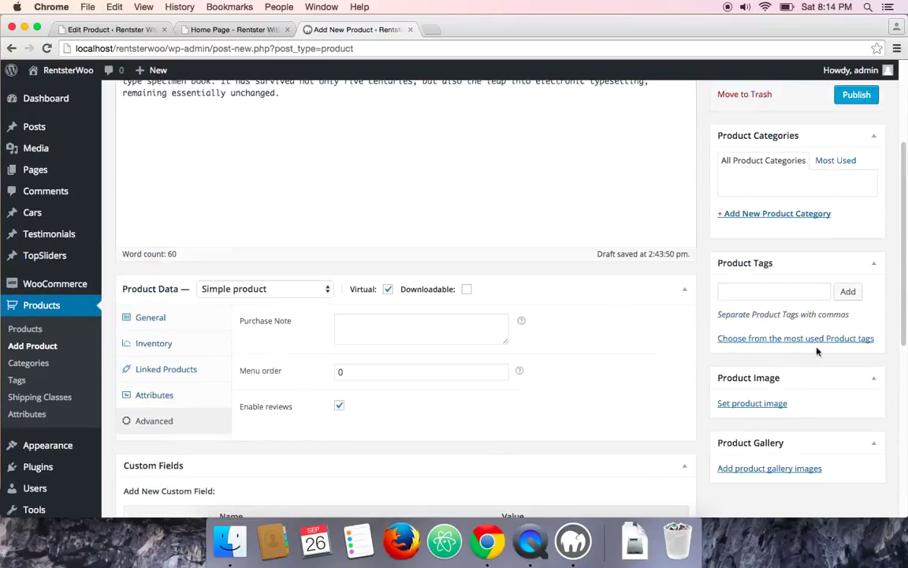
{"action": "scroll", "coordinate": [825, 326], "scroll_direction": "down", "scroll_amount": 2}
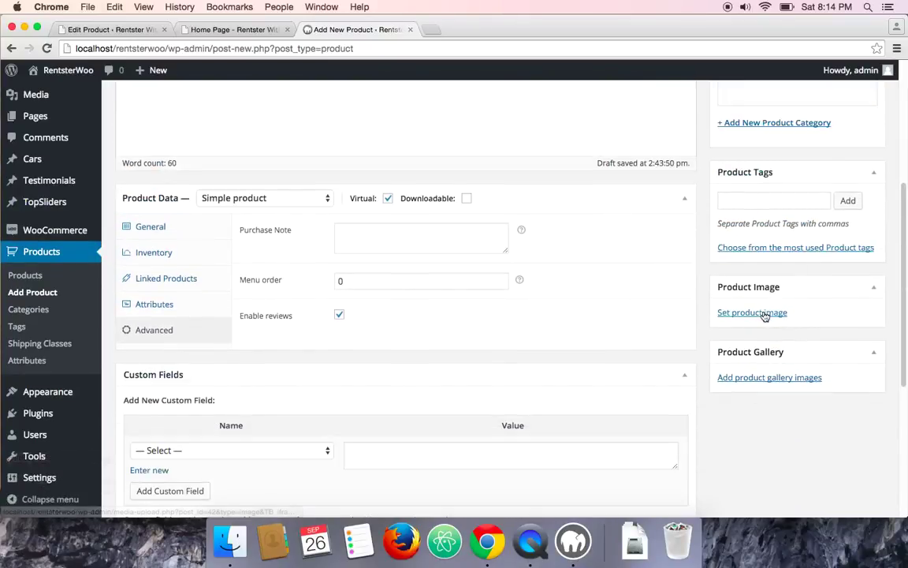
{"action": "left_click", "coordinate": [752, 313]}
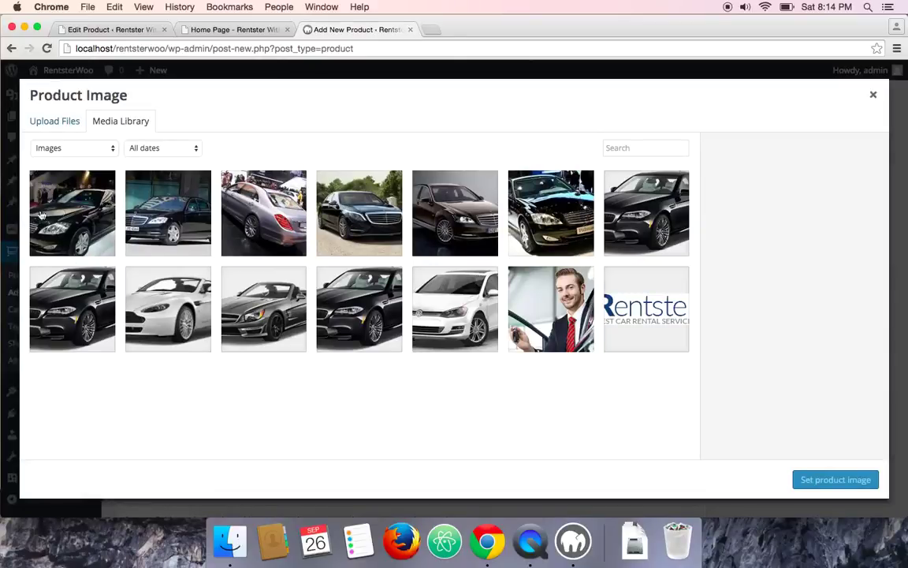
{"action": "left_click", "coordinate": [56, 122]}
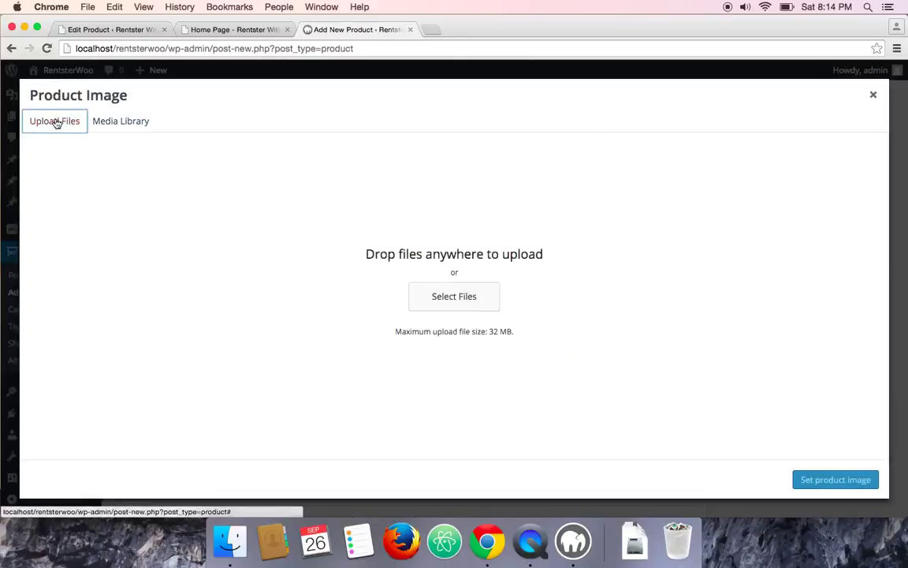
{"action": "left_click", "coordinate": [453, 296]}
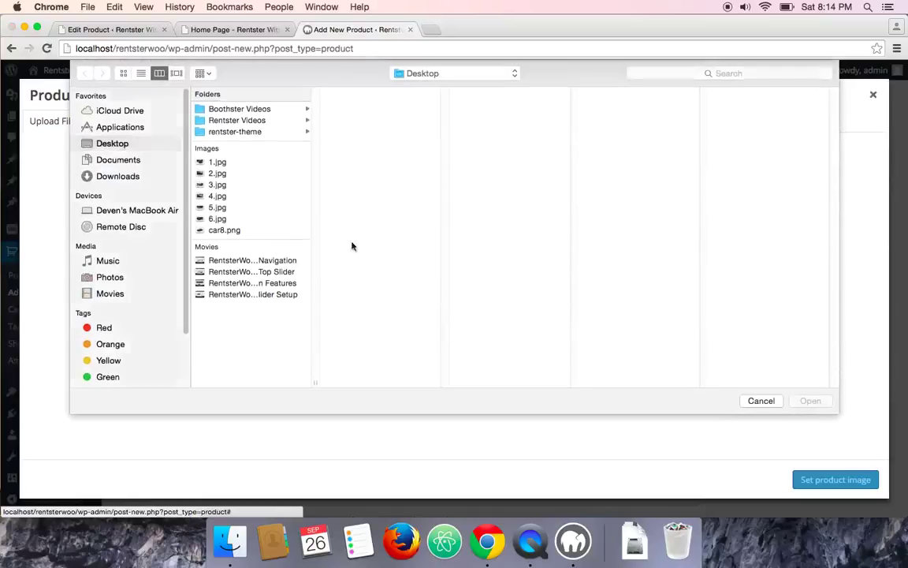
{"action": "left_click", "coordinate": [227, 230]}
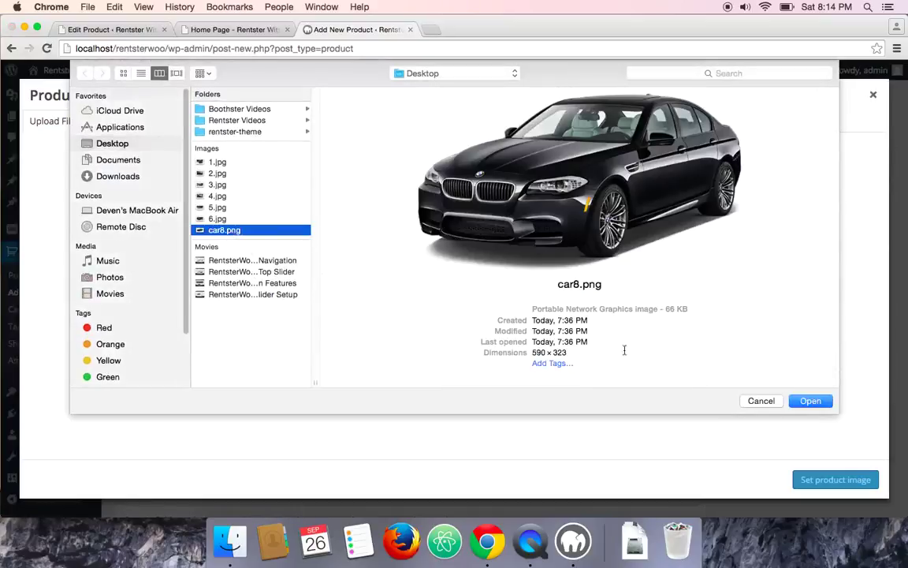
{"action": "left_click", "coordinate": [803, 401]}
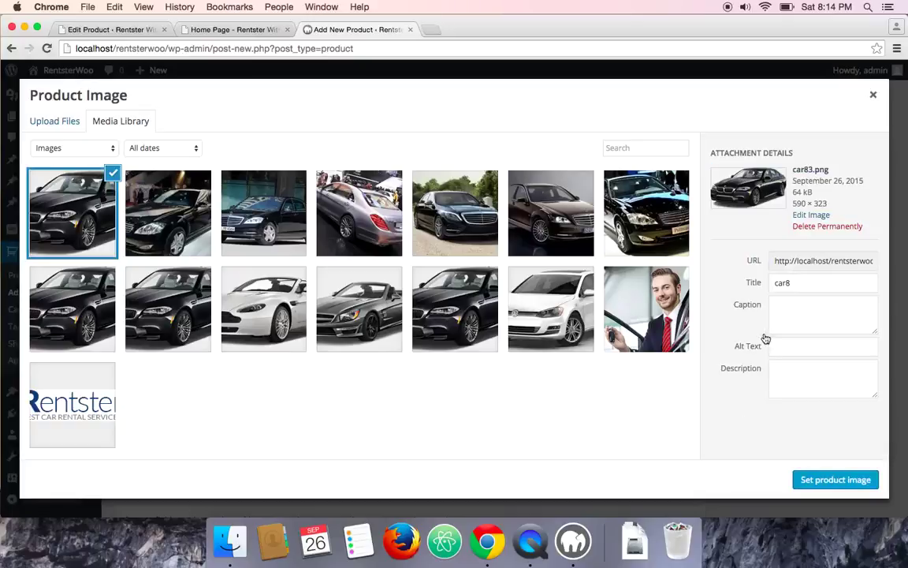
{"action": "left_click", "coordinate": [852, 481]}
Step: Add the six Mercedes photos from the media library to the product gallery
{"action": "scroll", "coordinate": [753, 291], "scroll_direction": "down", "scroll_amount": 3}
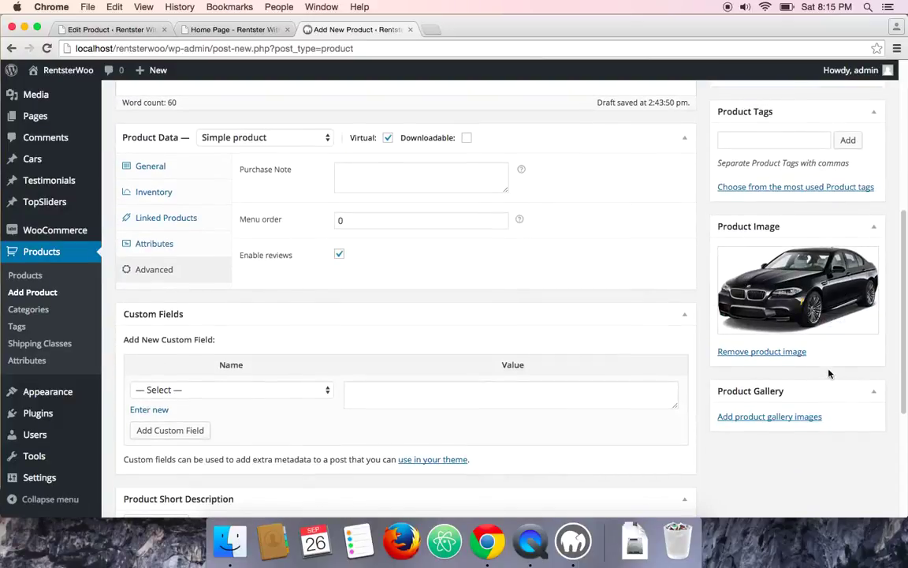
{"action": "left_click", "coordinate": [790, 422]}
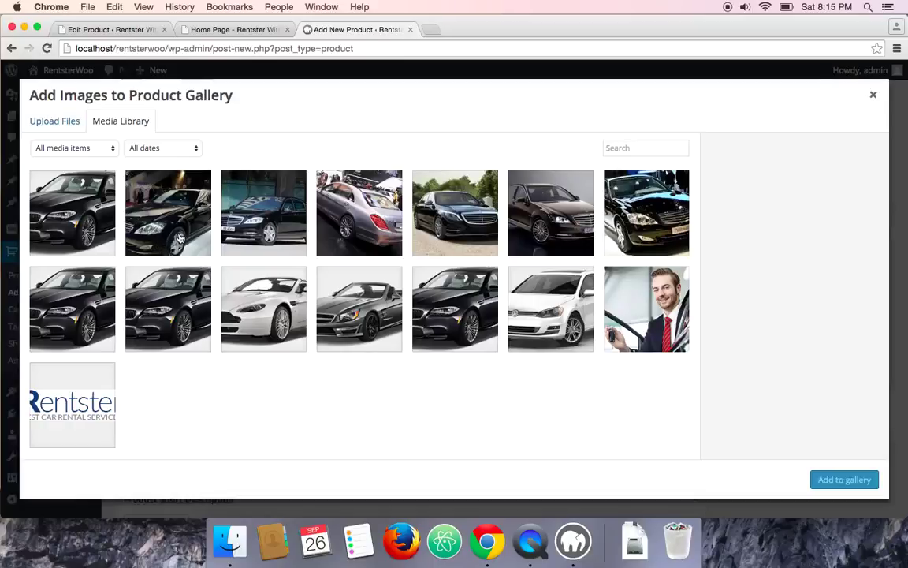
{"action": "left_click", "coordinate": [162, 214]}
{"action": "left_click", "coordinate": [282, 229]}
{"action": "left_click", "coordinate": [360, 230]}
{"action": "left_click", "coordinate": [455, 230]}
{"action": "left_click", "coordinate": [541, 230]}
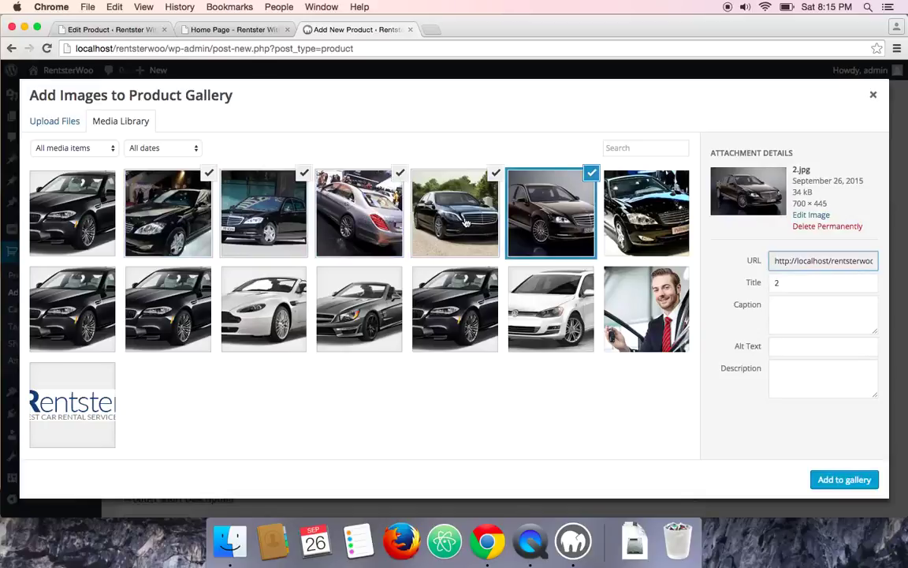
{"action": "left_click", "coordinate": [652, 230]}
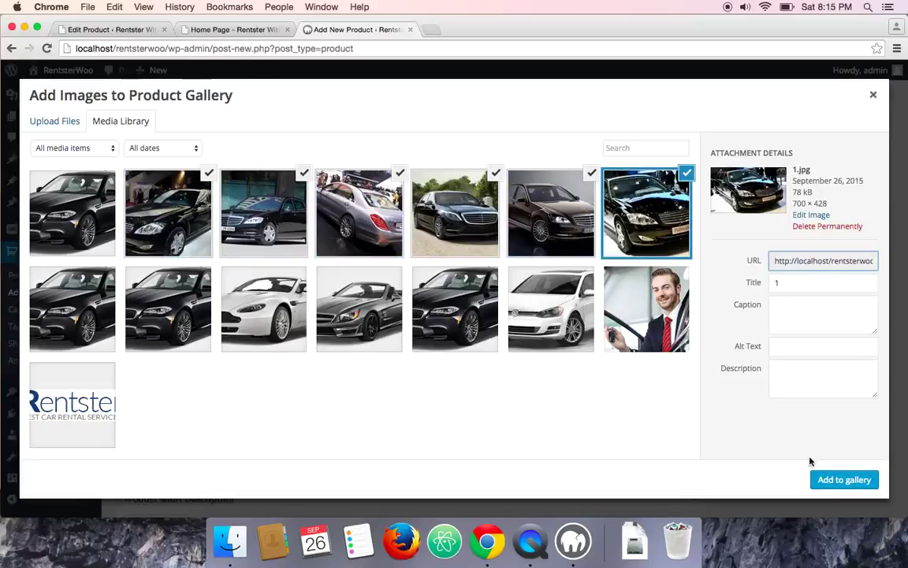
{"action": "left_click", "coordinate": [857, 480]}
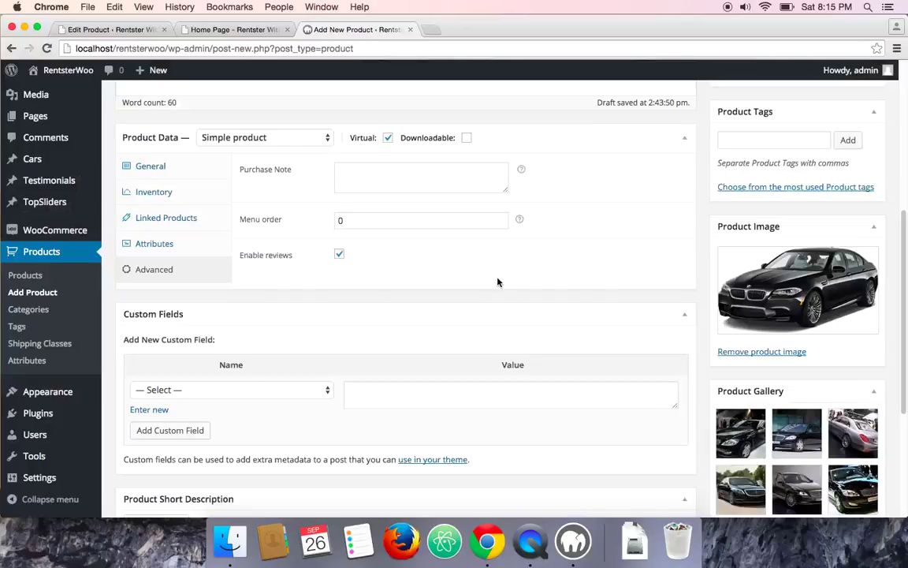
Step: Check the filled-in product details and publish the Mercedes Benz A Class 2015 product
{"action": "scroll", "coordinate": [791, 349], "scroll_direction": "down", "scroll_amount": 2}
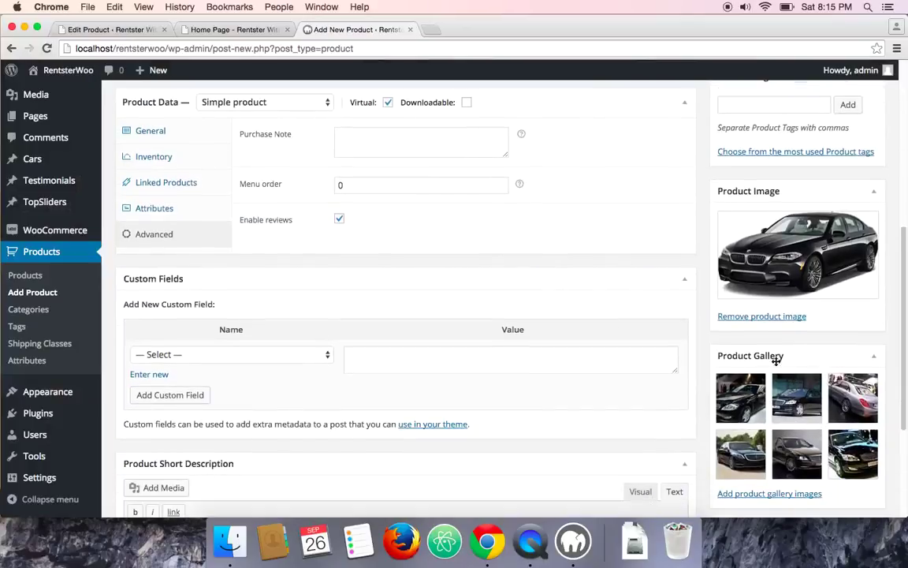
{"action": "scroll", "coordinate": [750, 352], "scroll_direction": "down", "scroll_amount": 5}
{"action": "scroll", "coordinate": [236, 311], "scroll_direction": "up", "scroll_amount": 20}
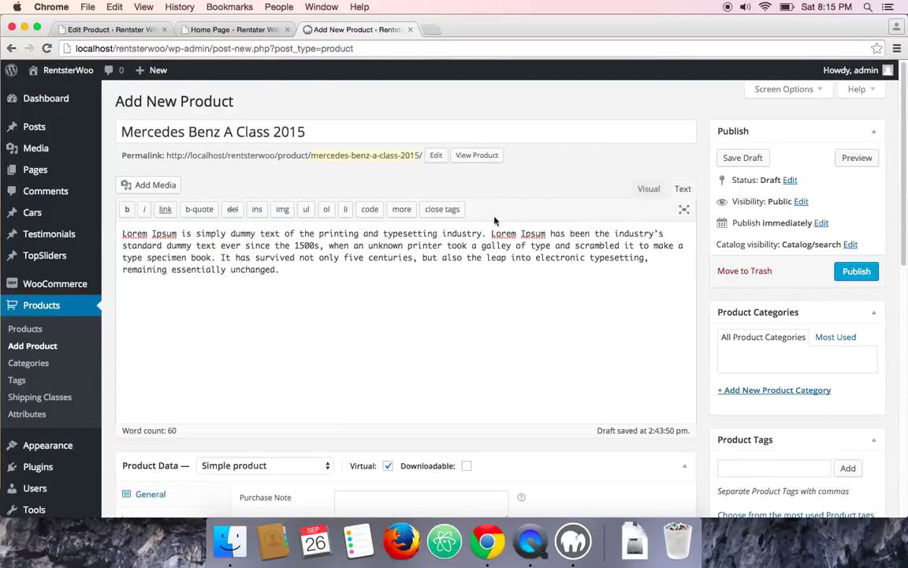
{"action": "left_click", "coordinate": [856, 270]}
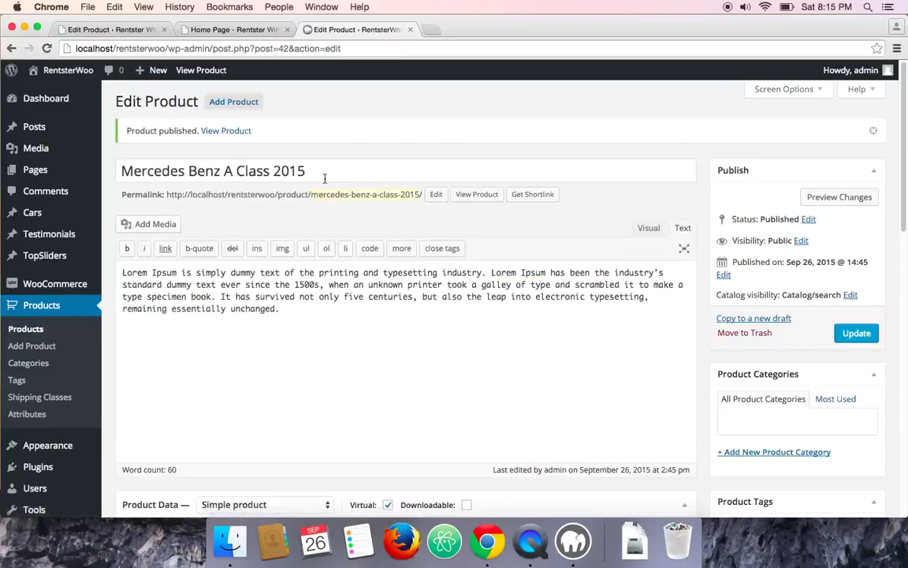
Step: Open the published product's page in a new browser tab and switch to it
{"action": "scroll", "coordinate": [324, 178], "scroll_direction": "down", "scroll_amount": 2}
{"action": "right_click", "coordinate": [480, 174]}
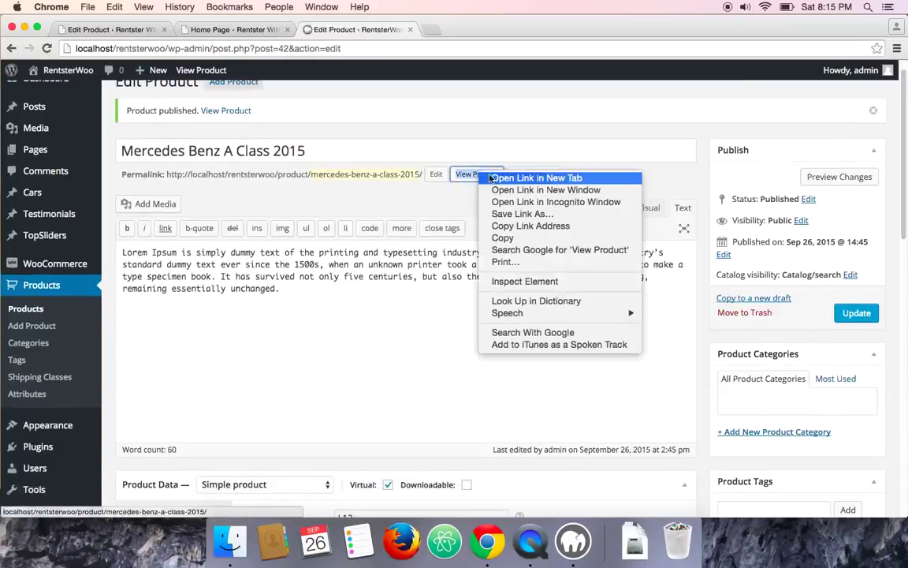
{"action": "left_click", "coordinate": [493, 179]}
{"action": "left_click", "coordinate": [442, 30]}
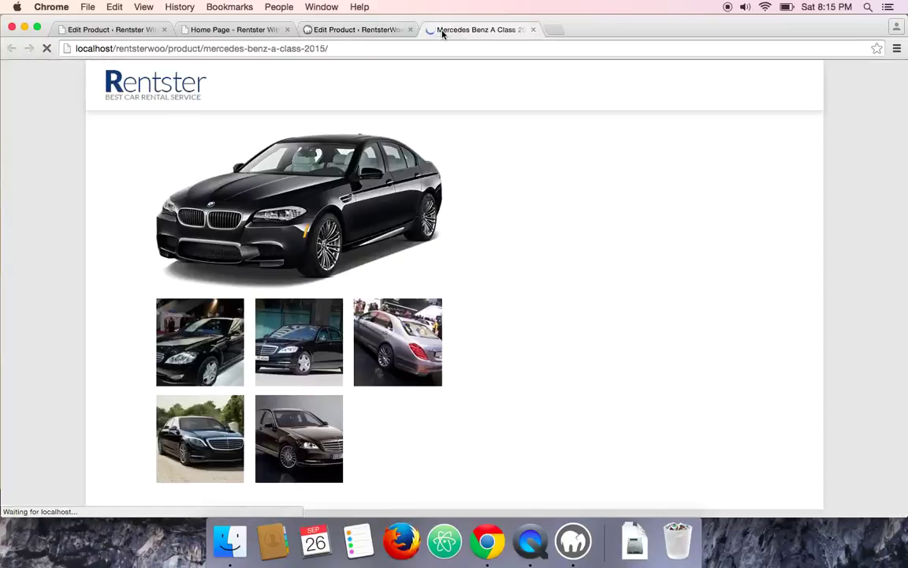
Step: Examine the product page's images, price, short description, rental days field, booking option and full product description
{"action": "scroll", "coordinate": [379, 243], "scroll_direction": "down", "scroll_amount": 2}
{"action": "scroll", "coordinate": [379, 243], "scroll_direction": "up", "scroll_amount": 2}
{"action": "scroll", "coordinate": [219, 205], "scroll_direction": "down", "scroll_amount": 3}
{"action": "scroll", "coordinate": [219, 236], "scroll_direction": "up", "scroll_amount": 3}
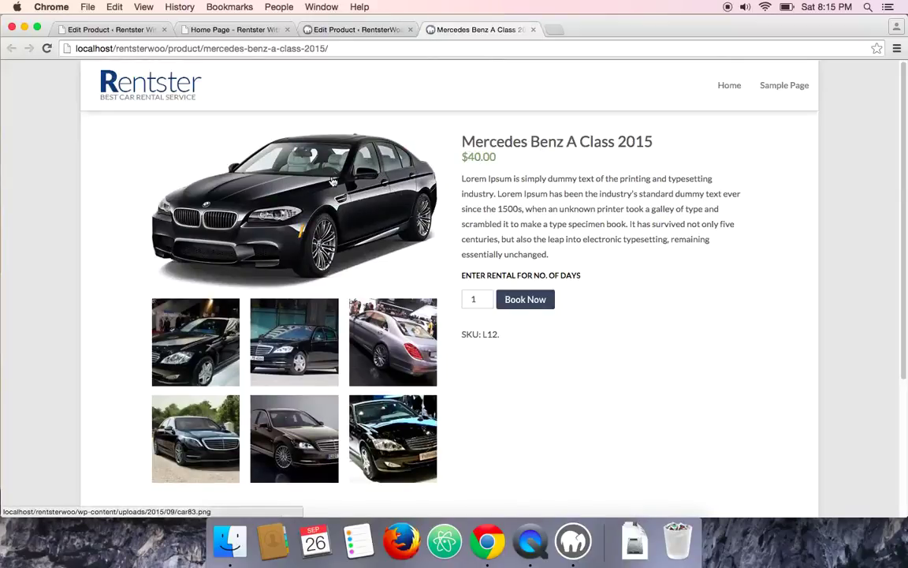
{"action": "scroll", "coordinate": [308, 363], "scroll_direction": "down", "scroll_amount": 1}
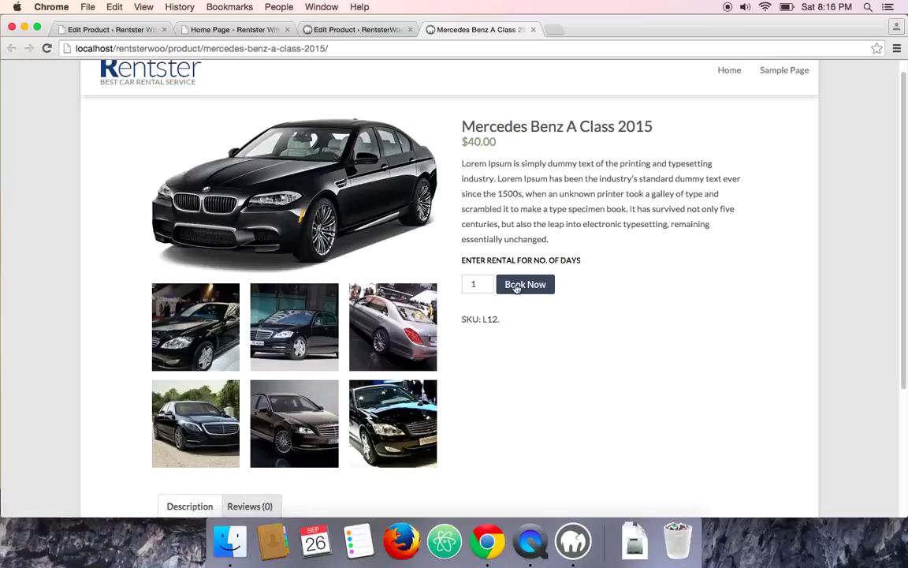
{"action": "left_click", "coordinate": [476, 284]}
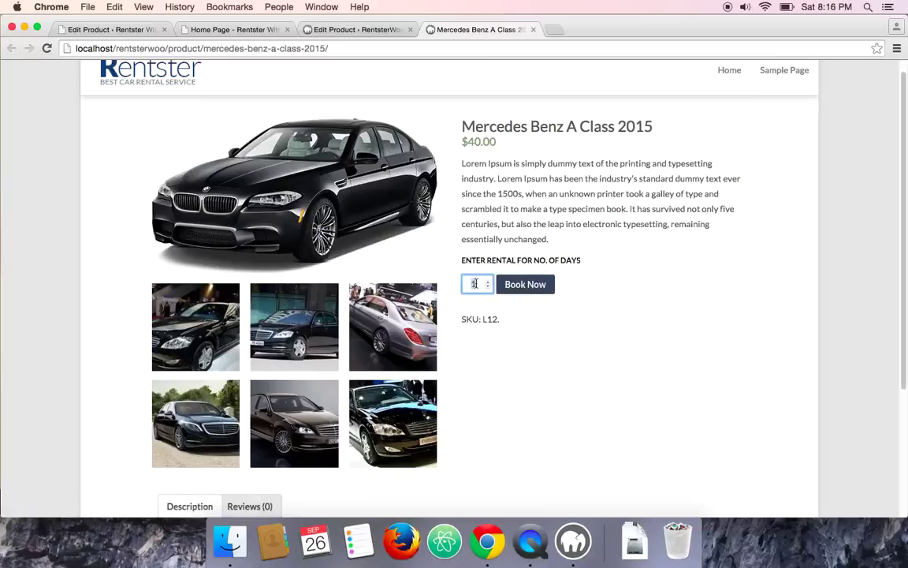
{"action": "scroll", "coordinate": [530, 289], "scroll_direction": "down", "scroll_amount": 1}
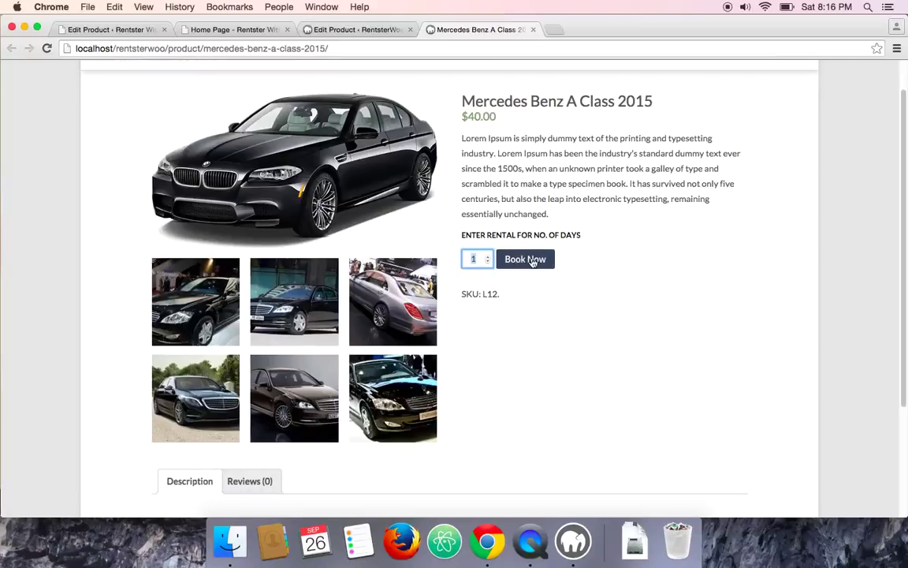
{"action": "scroll", "coordinate": [531, 270], "scroll_direction": "down", "scroll_amount": 5}
{"action": "scroll", "coordinate": [532, 270], "scroll_direction": "up", "scroll_amount": 6}
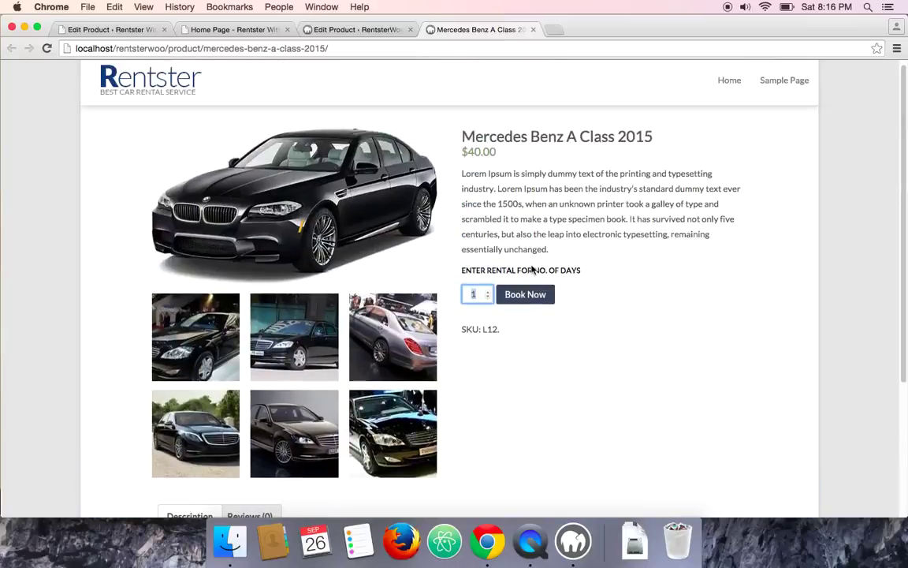
{"action": "scroll", "coordinate": [471, 223], "scroll_direction": "down", "scroll_amount": 5}
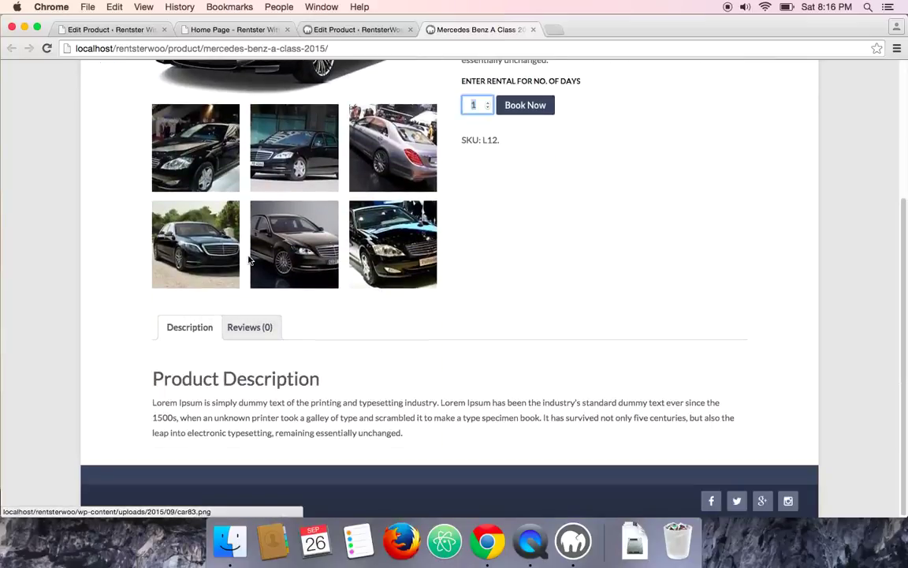
{"action": "scroll", "coordinate": [362, 396], "scroll_direction": "up", "scroll_amount": 5}
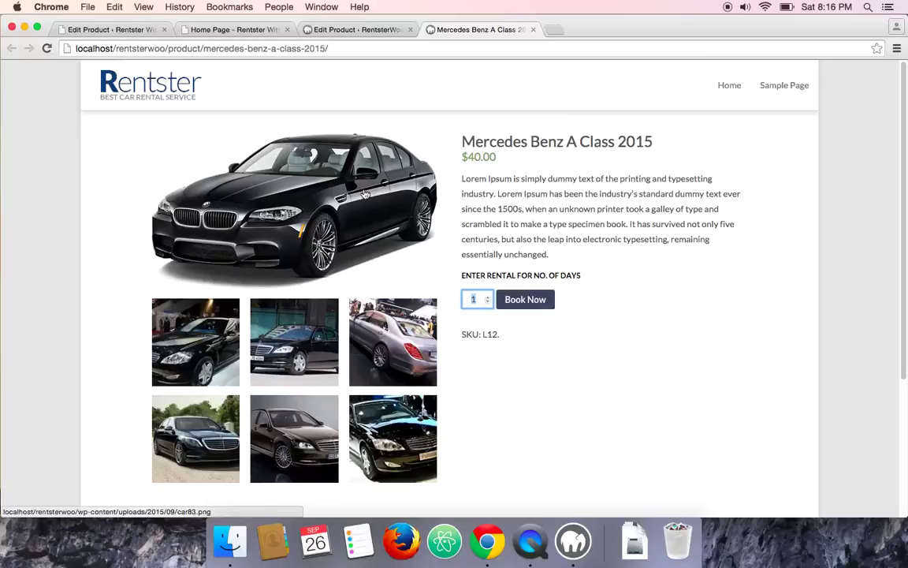
{"action": "scroll", "coordinate": [365, 194], "scroll_direction": "down", "scroll_amount": 5}
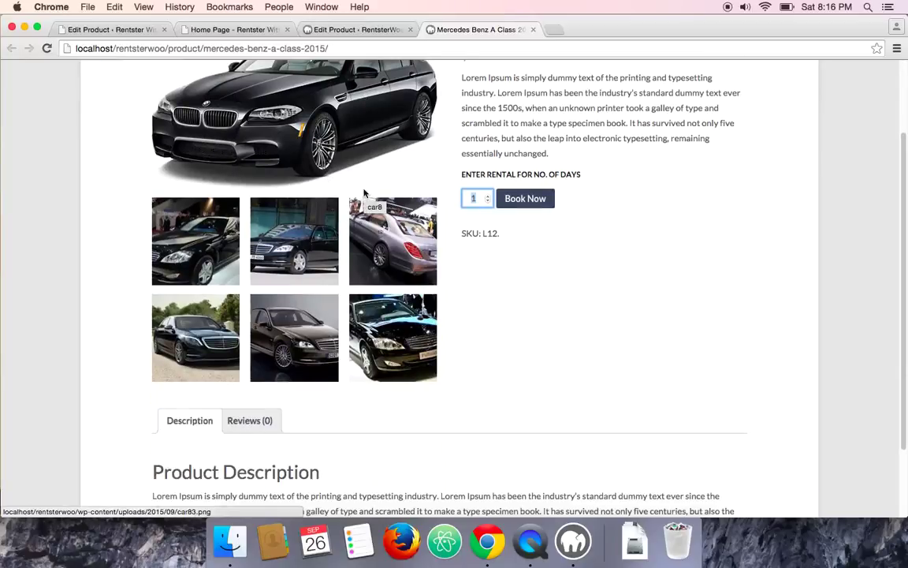
Step: Copy the web address of the Mercedes Benz A Class 2015 product page
{"action": "scroll", "coordinate": [365, 194], "scroll_direction": "up", "scroll_amount": 5}
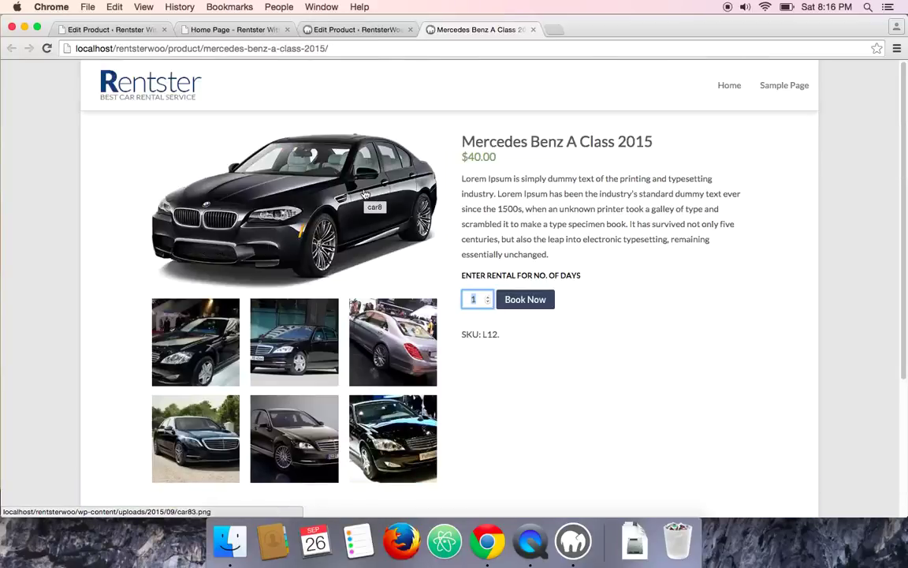
{"action": "left_click", "coordinate": [276, 49]}
{"action": "right_click", "coordinate": [276, 49]}
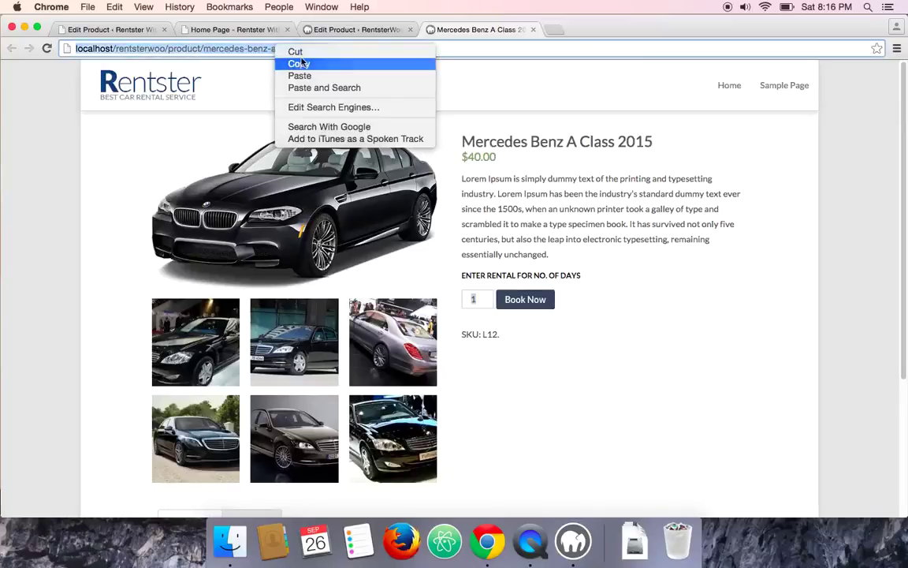
{"action": "left_click", "coordinate": [304, 65]}
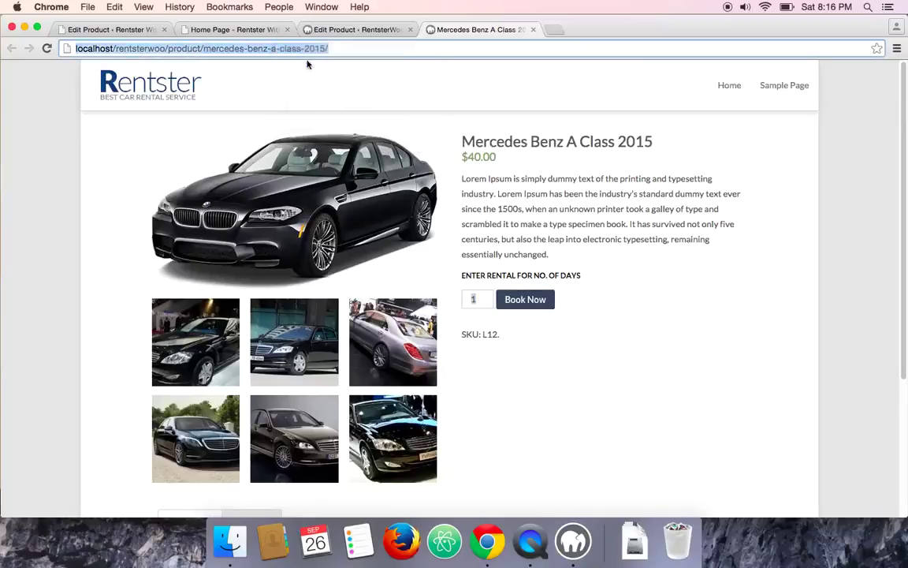
Step: Return to the WordPress admin and open the Mercedes Benz A Class entry from the Cars list for editing
{"action": "left_click", "coordinate": [346, 30]}
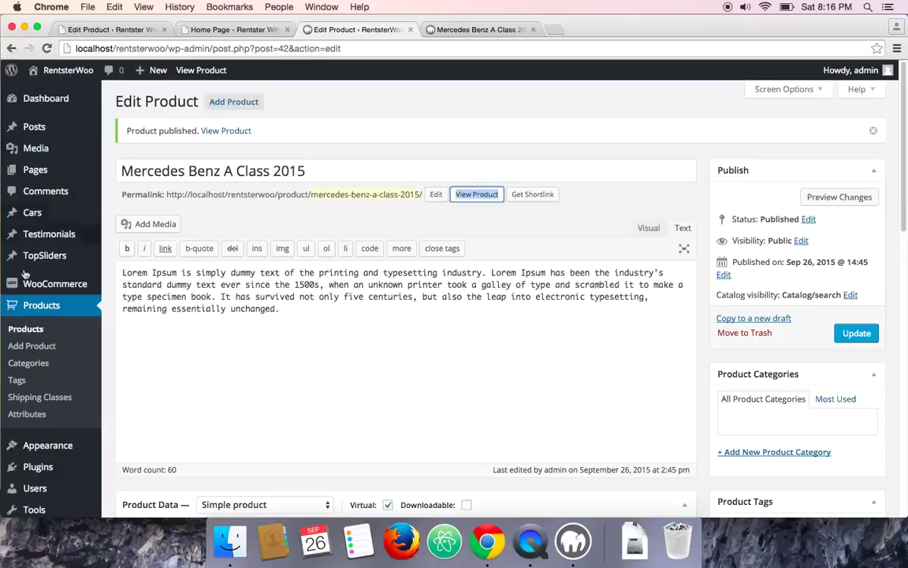
{"action": "mouse_move", "coordinate": [37, 225]}
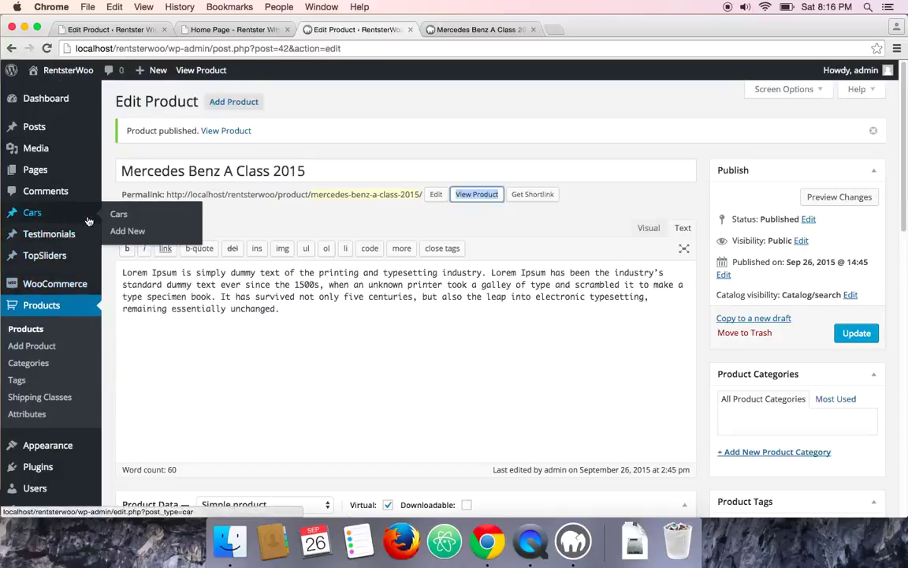
{"action": "left_click", "coordinate": [130, 218]}
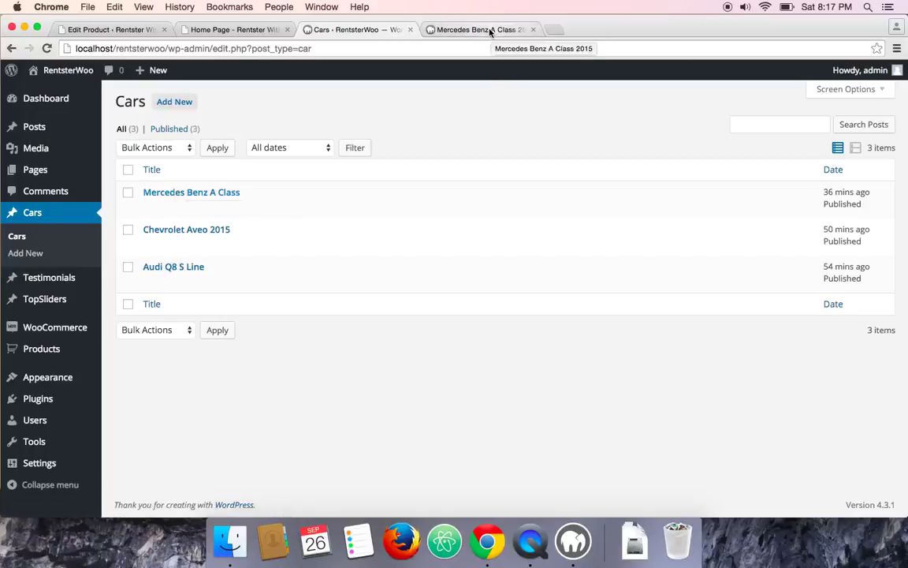
{"action": "mouse_move", "coordinate": [193, 207]}
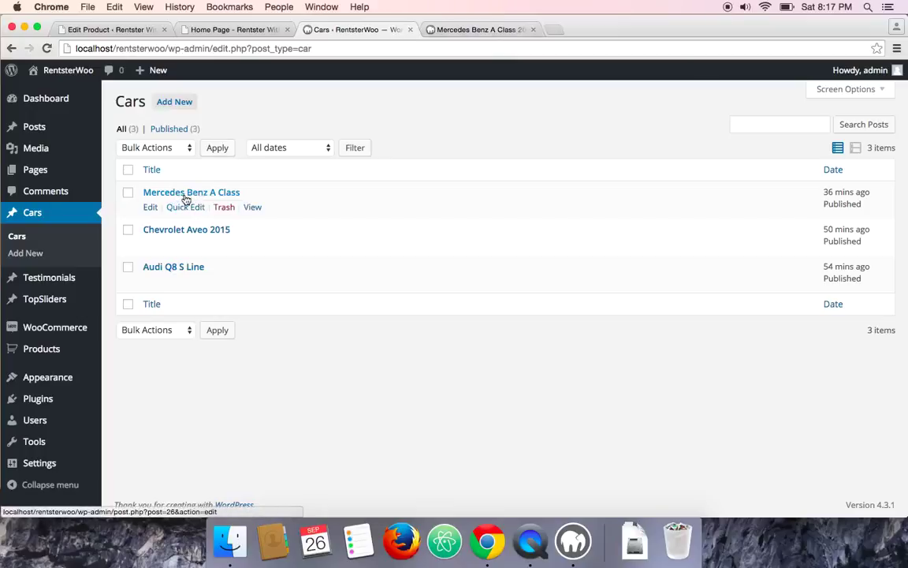
{"action": "left_click", "coordinate": [187, 194]}
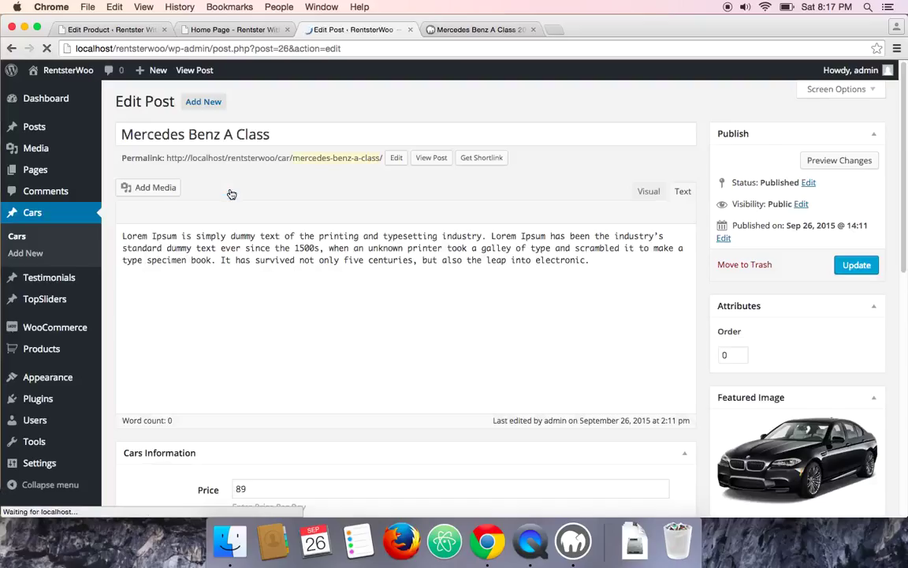
{"action": "scroll", "coordinate": [230, 193], "scroll_direction": "down", "scroll_amount": 6}
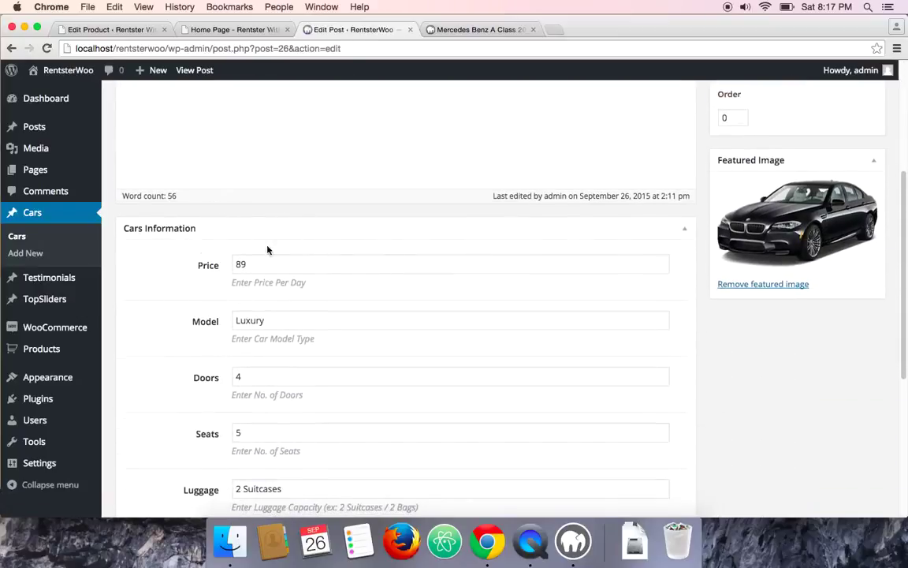
{"action": "scroll", "coordinate": [234, 243], "scroll_direction": "down", "scroll_amount": 3}
{"action": "scroll", "coordinate": [212, 186], "scroll_direction": "down", "scroll_amount": 5}
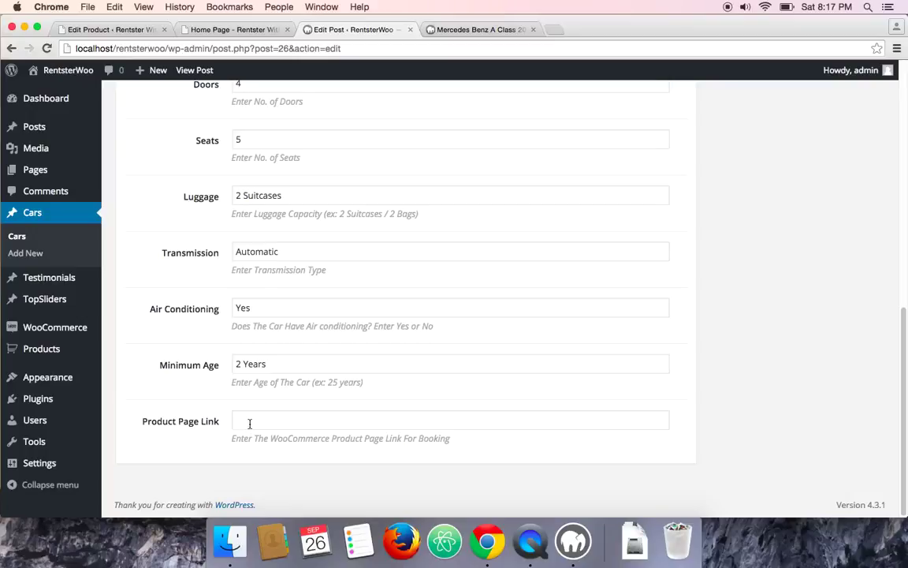
{"action": "right_click", "coordinate": [249, 423]}
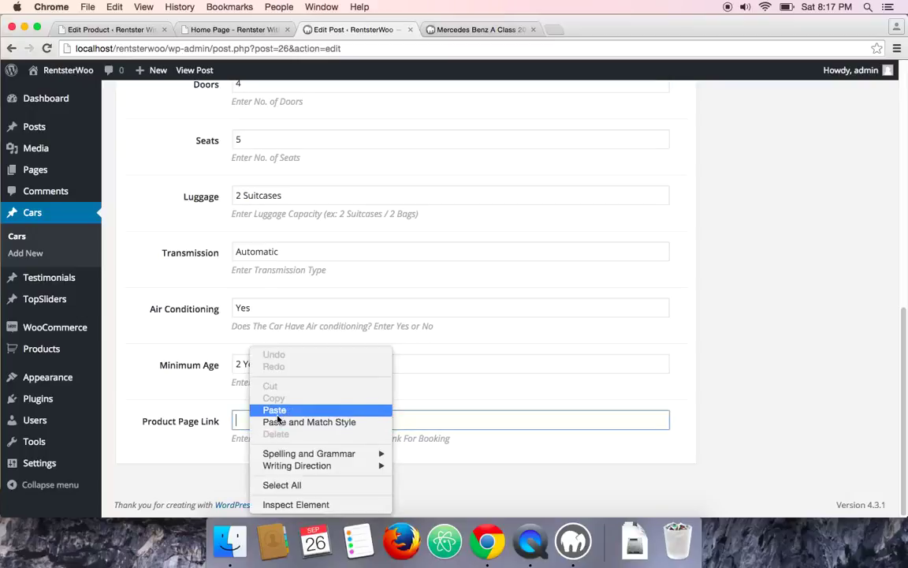
{"action": "left_click", "coordinate": [270, 409]}
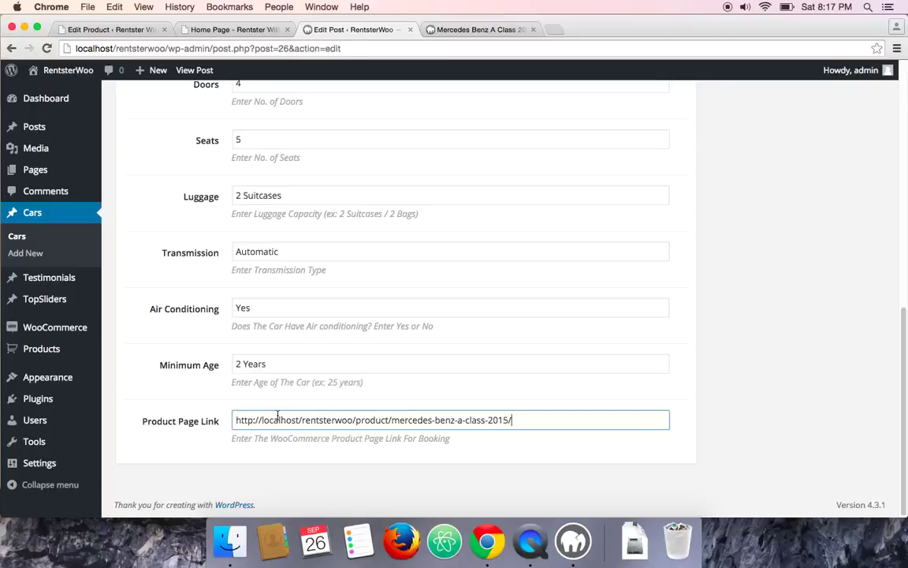
{"action": "scroll", "coordinate": [277, 416], "scroll_direction": "up", "scroll_amount": 10}
{"action": "left_click", "coordinate": [854, 265]}
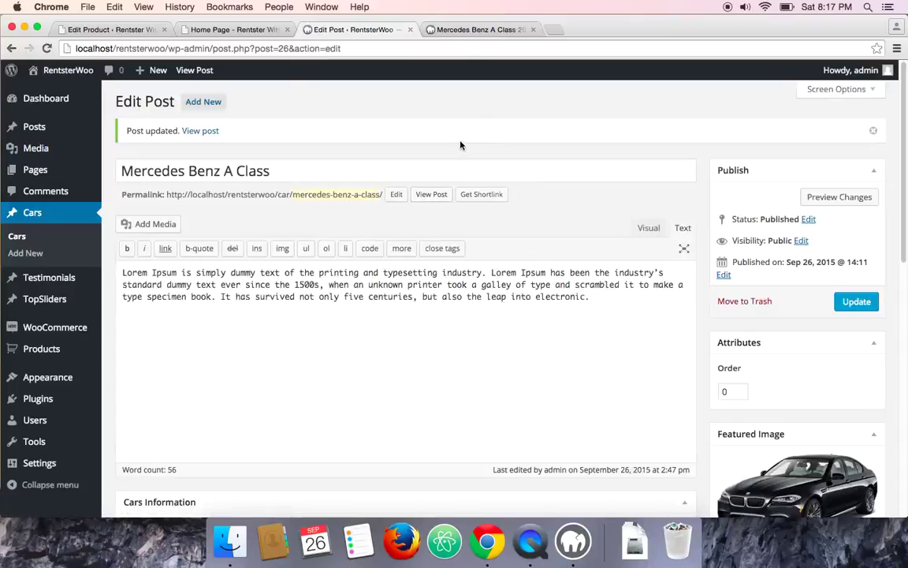
Step: Check the saved Product Page Link in the Cars Information section and update the Mercedes Benz A Class post again
{"action": "scroll", "coordinate": [374, 350], "scroll_direction": "down", "scroll_amount": 3}
{"action": "scroll", "coordinate": [373, 350], "scroll_direction": "down", "scroll_amount": 10}
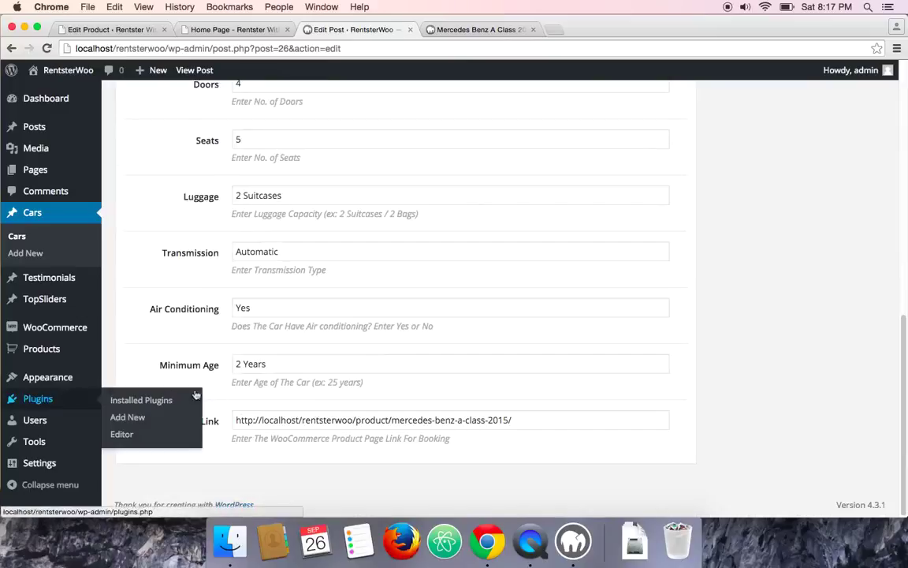
{"action": "scroll", "coordinate": [361, 426], "scroll_direction": "up", "scroll_amount": 15}
{"action": "left_click", "coordinate": [848, 305]}
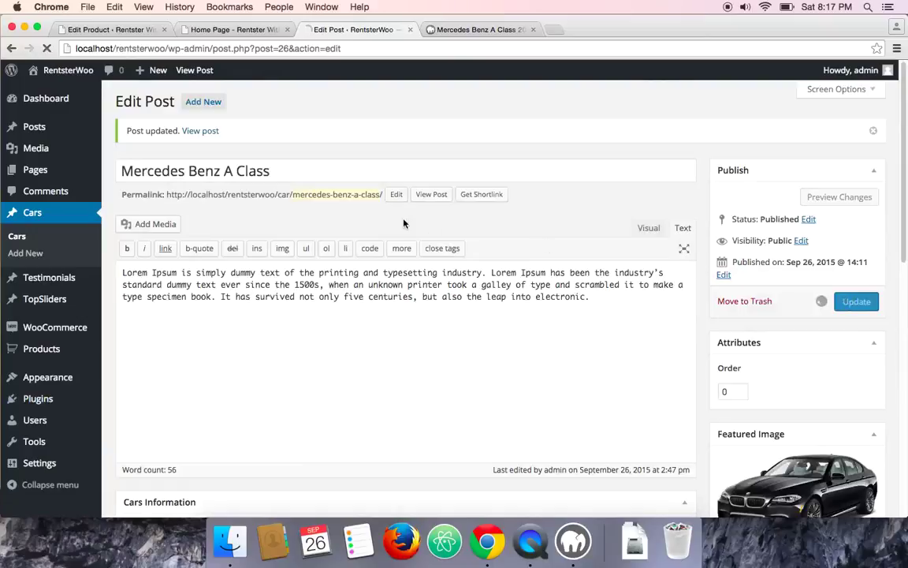
Step: On the site's home page, bring up the Mercedes Benz A Class in the rental cars slider and follow its reservation link
{"action": "left_click", "coordinate": [485, 29]}
{"action": "left_click", "coordinate": [729, 86]}
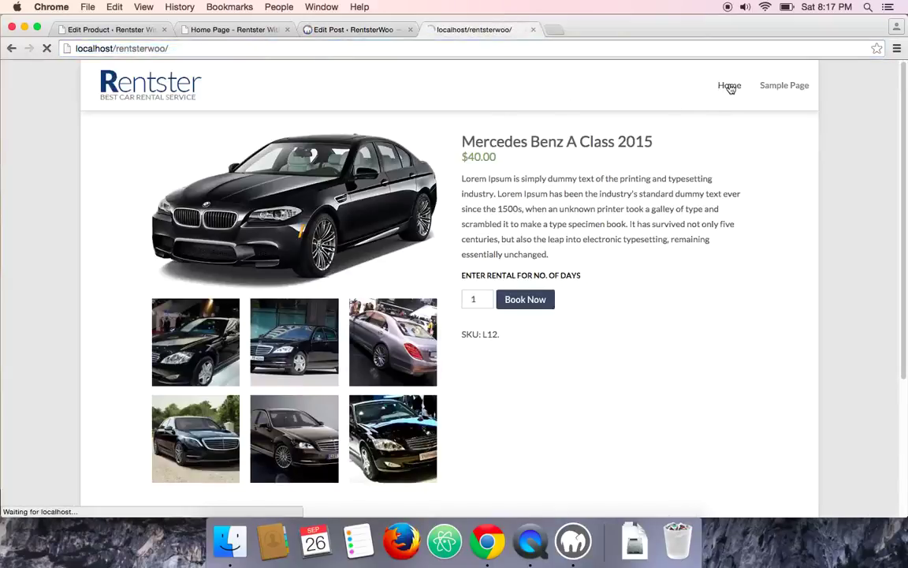
{"action": "scroll", "coordinate": [559, 205], "scroll_direction": "down", "scroll_amount": 10}
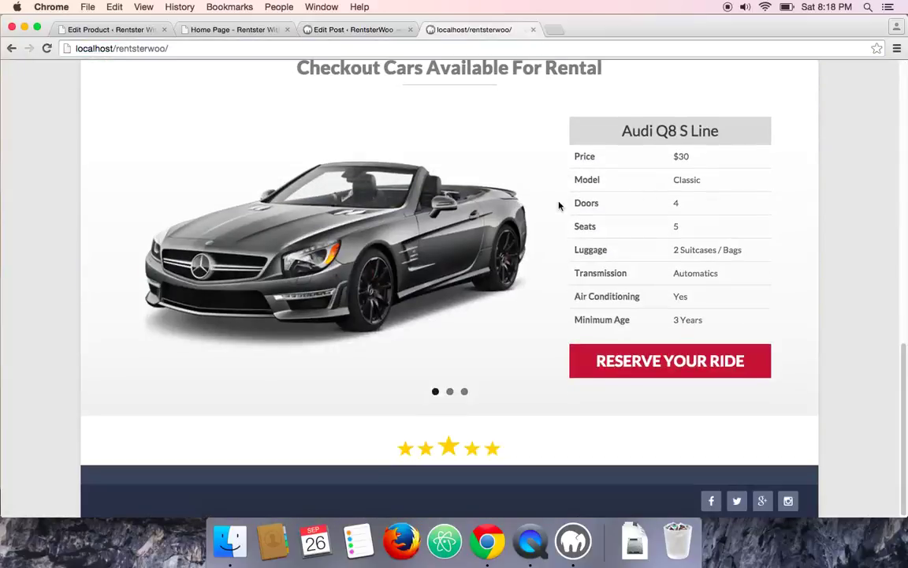
{"action": "left_click", "coordinate": [449, 391]}
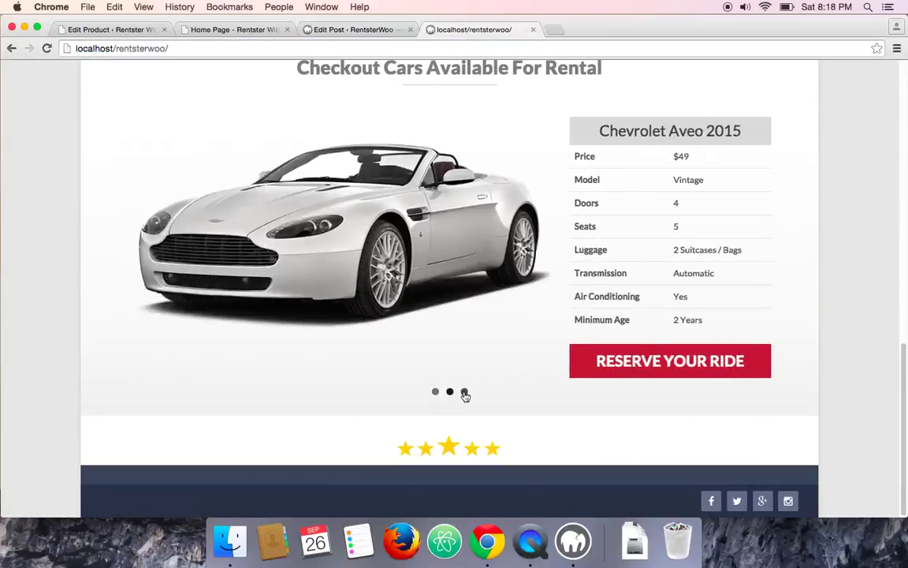
{"action": "left_click", "coordinate": [465, 392]}
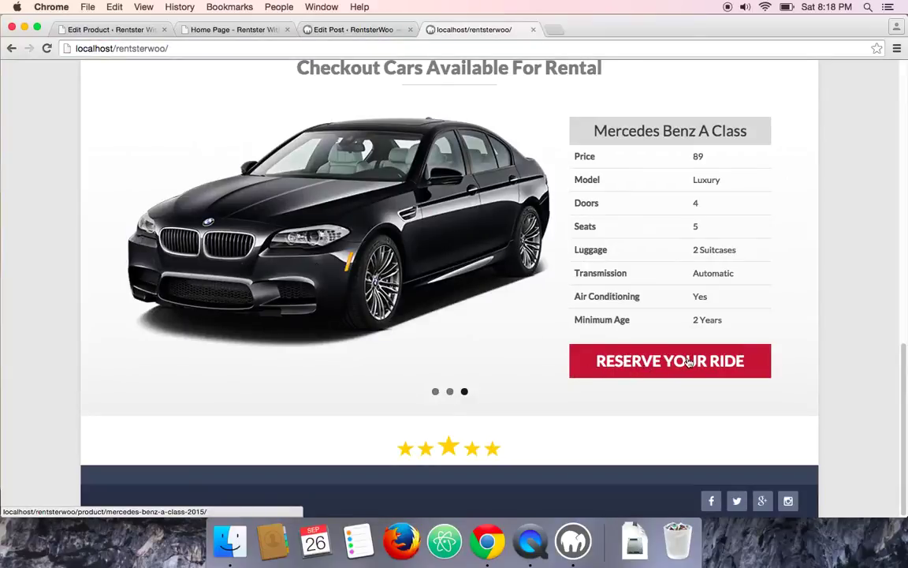
{"action": "left_click", "coordinate": [648, 367]}
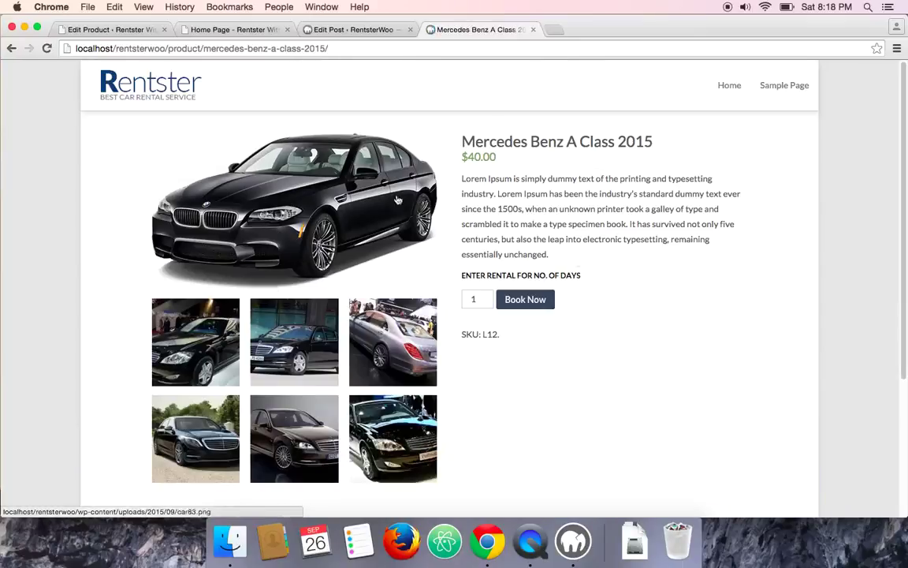
Step: Examine the linked Mercedes Benz A Class 2015 product page, including its photo gallery, rental days field and description
{"action": "scroll", "coordinate": [528, 327], "scroll_direction": "down", "scroll_amount": 3}
{"action": "scroll", "coordinate": [537, 318], "scroll_direction": "up", "scroll_amount": 3}
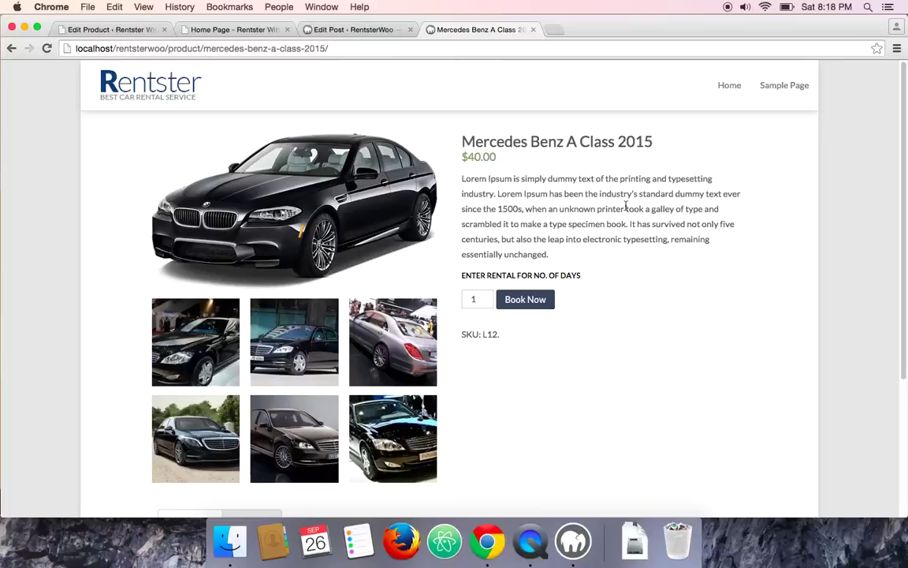
{"action": "scroll", "coordinate": [625, 207], "scroll_direction": "down", "scroll_amount": 5}
{"action": "scroll", "coordinate": [625, 207], "scroll_direction": "up", "scroll_amount": 5}
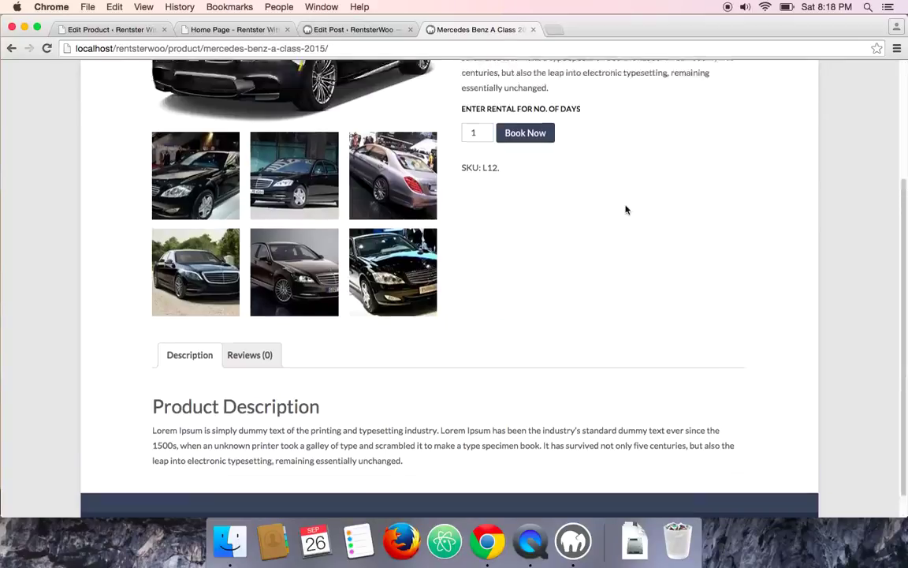
{"action": "scroll", "coordinate": [626, 207], "scroll_direction": "down", "scroll_amount": 2}
{"action": "scroll", "coordinate": [627, 205], "scroll_direction": "up", "scroll_amount": 2}
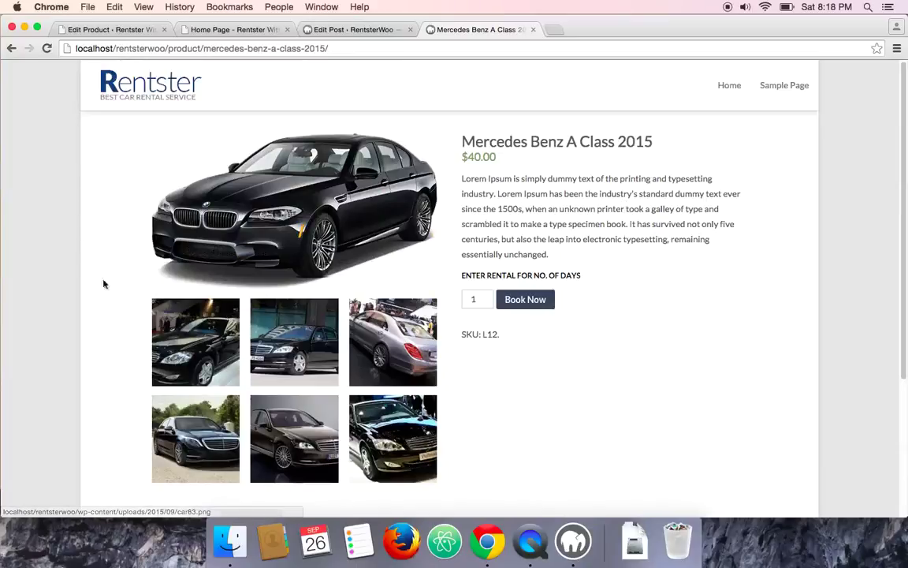
{"action": "scroll", "coordinate": [190, 186], "scroll_direction": "down", "scroll_amount": 5}
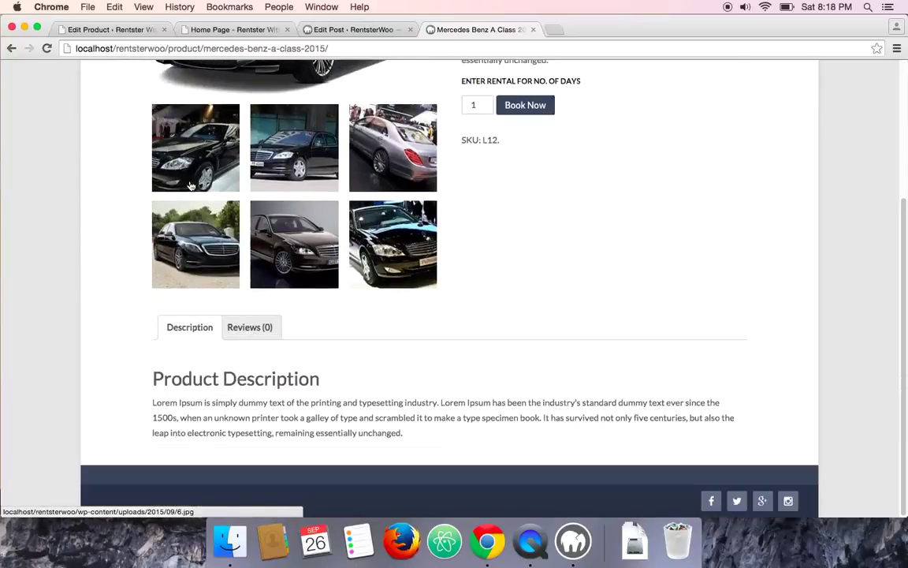
{"action": "scroll", "coordinate": [190, 185], "scroll_direction": "up", "scroll_amount": 5}
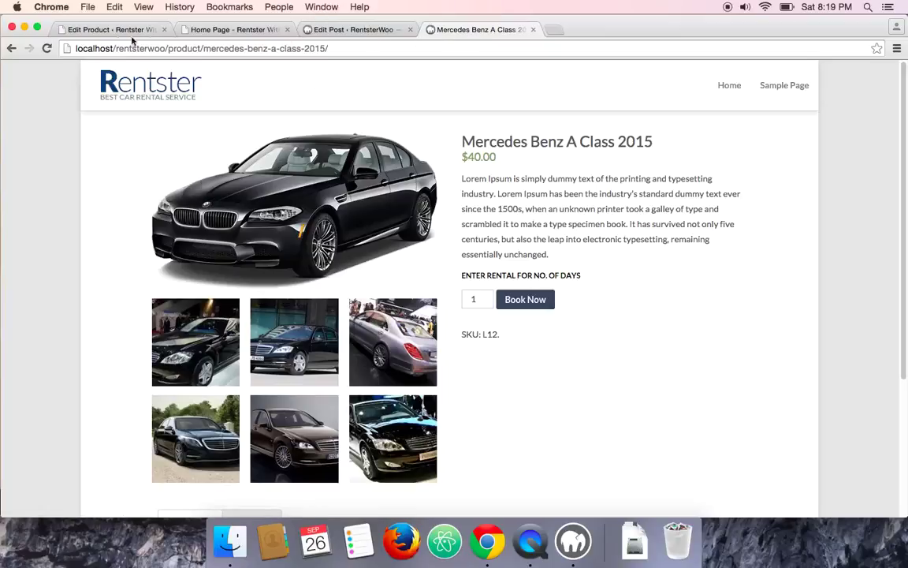
Step: Switch to the demo site's Mercedes Benz A Class edit page and look through its product settings
{"action": "left_click", "coordinate": [95, 35]}
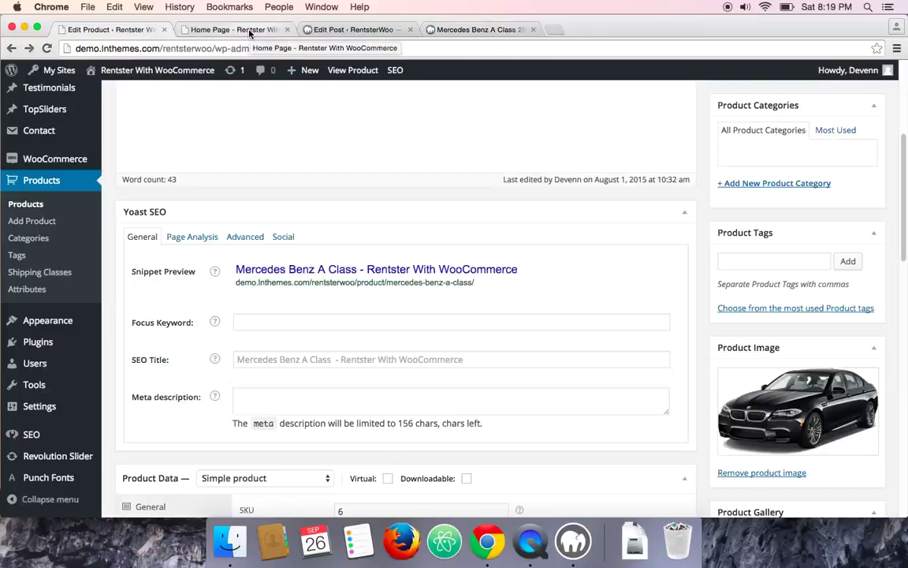
{"action": "scroll", "coordinate": [272, 216], "scroll_direction": "down", "scroll_amount": 15}
{"action": "scroll", "coordinate": [273, 217], "scroll_direction": "up", "scroll_amount": 20}
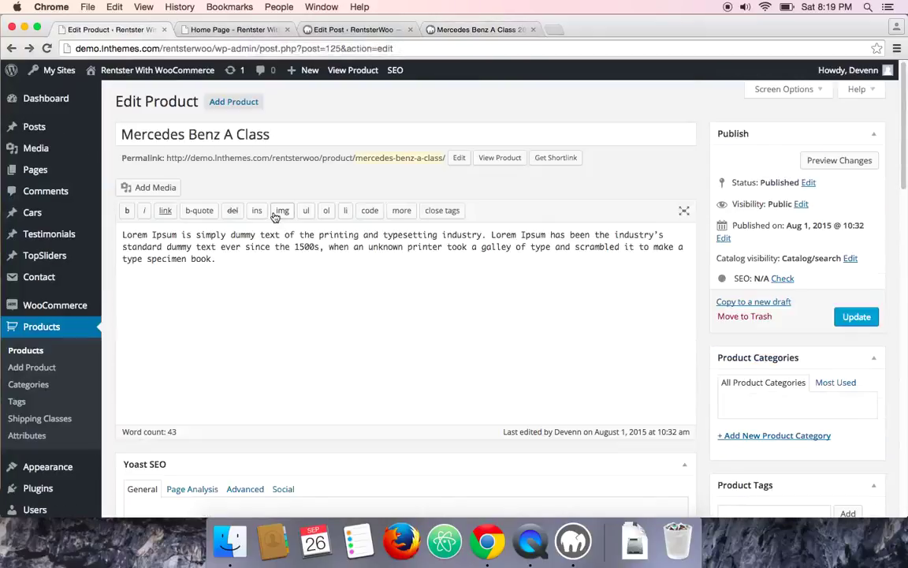
Step: Open the Explore Cars page on the demo site and look through the listed cars, prices and booking options
{"action": "left_click", "coordinate": [216, 34]}
{"action": "scroll", "coordinate": [228, 117], "scroll_direction": "up", "scroll_amount": 3}
{"action": "left_click", "coordinate": [456, 92]}
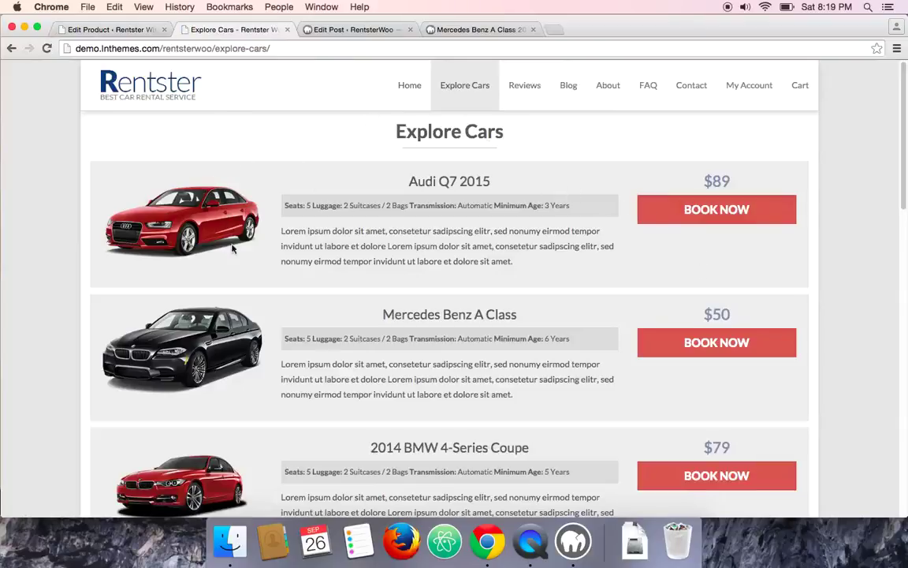
{"action": "scroll", "coordinate": [286, 183], "scroll_direction": "down", "scroll_amount": 3}
{"action": "scroll", "coordinate": [314, 185], "scroll_direction": "up", "scroll_amount": 3}
{"action": "scroll", "coordinate": [462, 237], "scroll_direction": "down", "scroll_amount": 10}
{"action": "scroll", "coordinate": [462, 233], "scroll_direction": "up", "scroll_amount": 10}
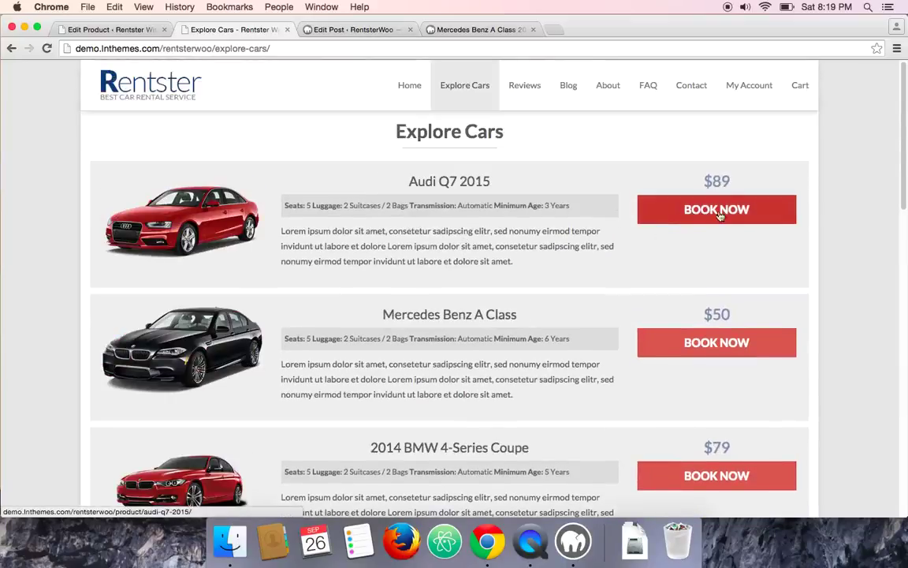
Step: Open the booking page of the Audi Q7 2015 and examine its photos, rental days field and description
{"action": "left_click", "coordinate": [661, 208]}
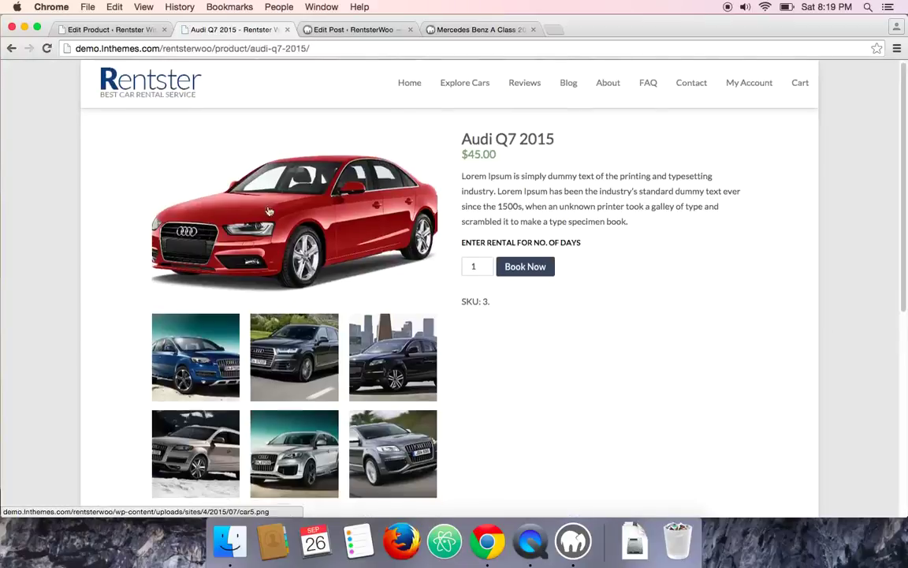
{"action": "scroll", "coordinate": [268, 211], "scroll_direction": "down", "scroll_amount": 5}
{"action": "scroll", "coordinate": [268, 212], "scroll_direction": "up", "scroll_amount": 5}
{"action": "double_click", "coordinate": [481, 269]}
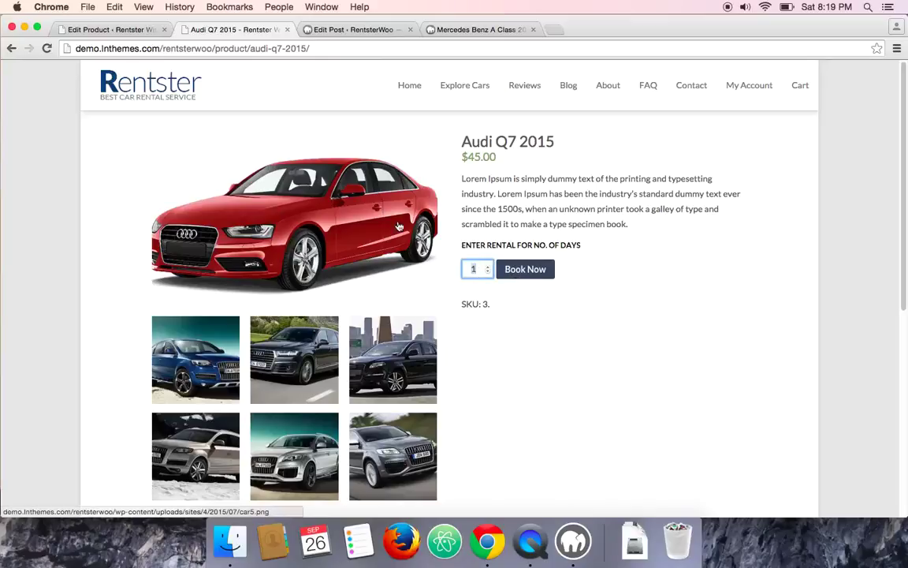
{"action": "scroll", "coordinate": [404, 237], "scroll_direction": "down", "scroll_amount": 5}
{"action": "scroll", "coordinate": [404, 237], "scroll_direction": "up", "scroll_amount": 5}
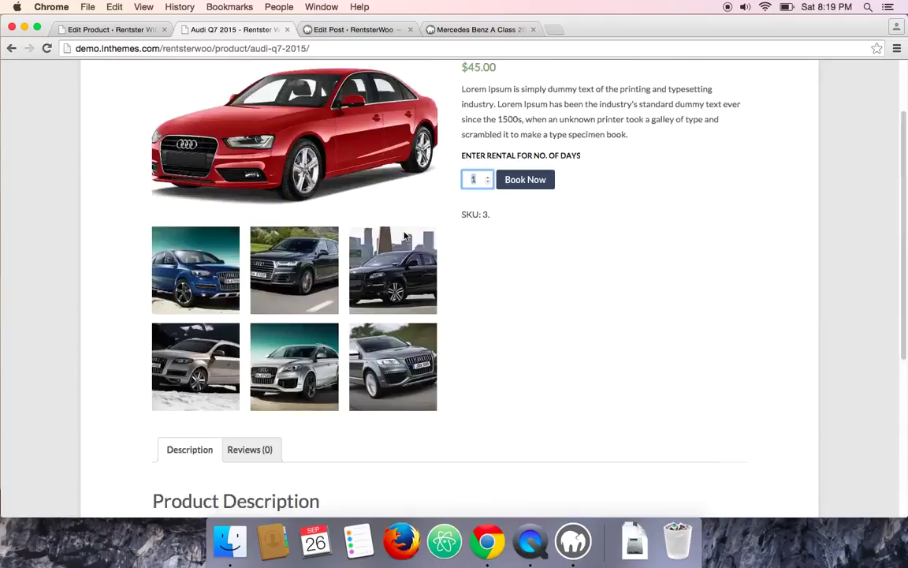